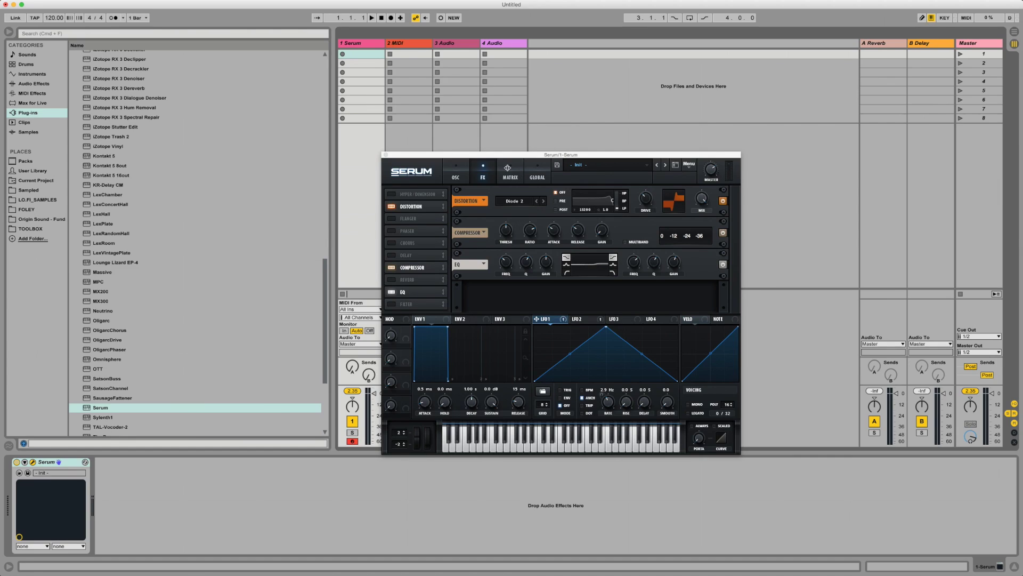
Move the Serum plug-in window to a clear spot and enable multiband mode on the compressor effect.
left_click_drag(373, 49, 304, 41)
left_click_drag(448, 148, 431, 126)
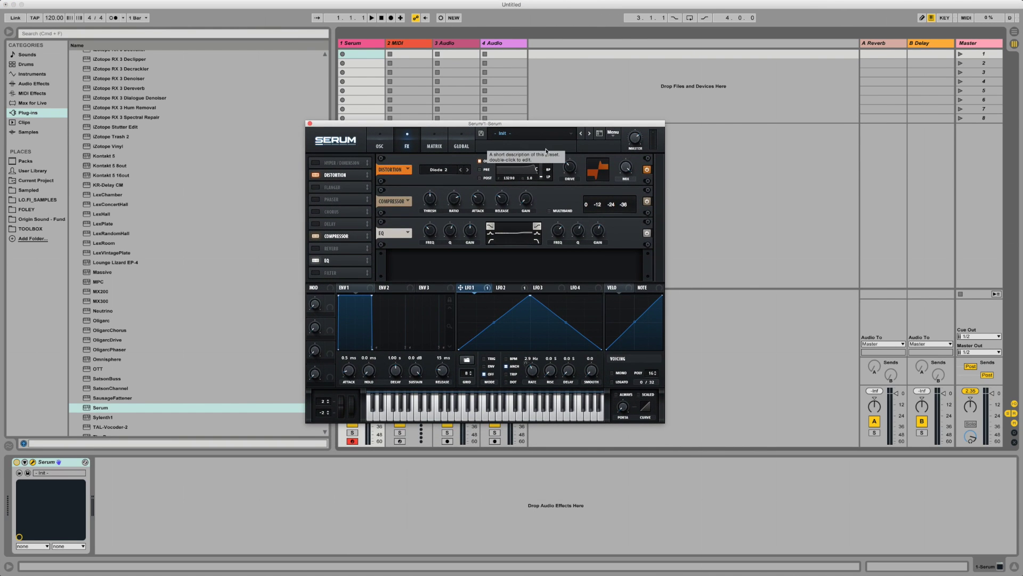
left_click_drag(525, 124, 516, 12)
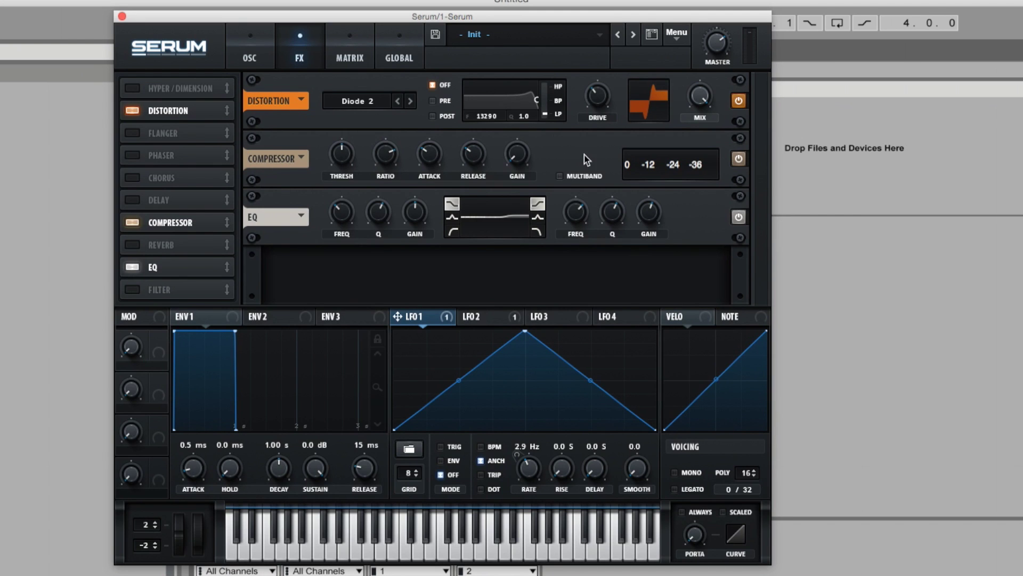
left_click(253, 60)
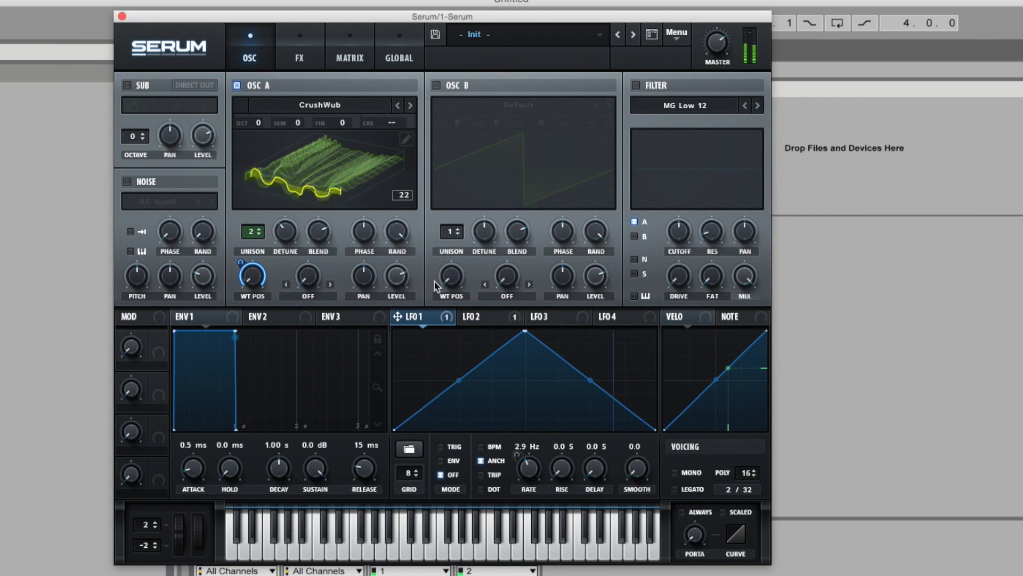
left_click(311, 41)
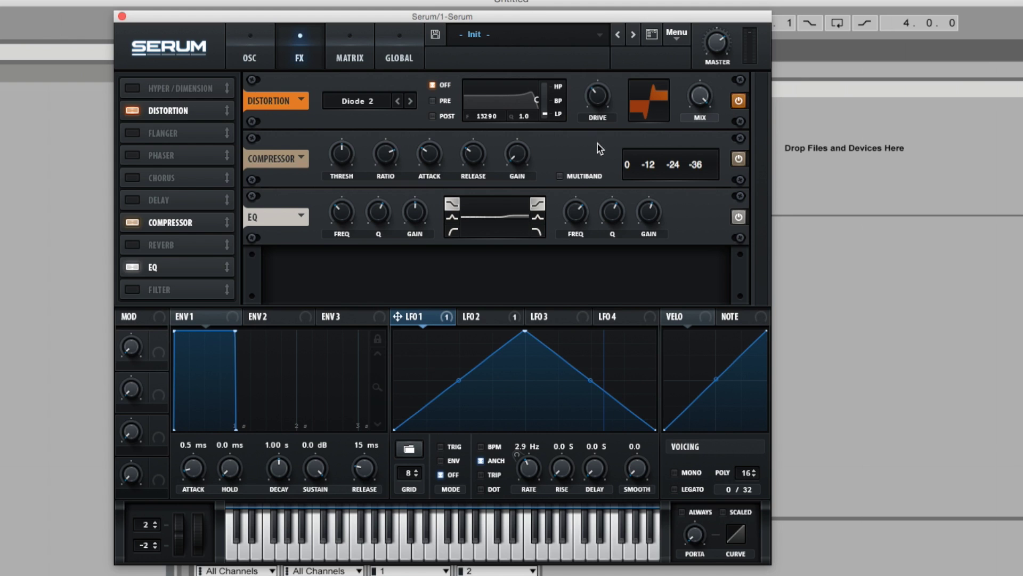
left_click(561, 174)
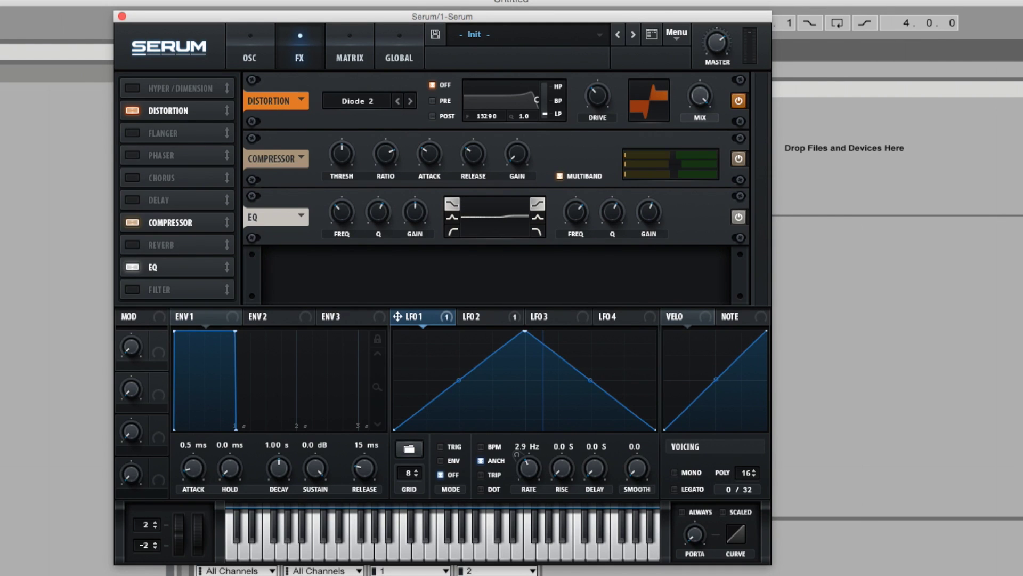
left_click(57, 126)
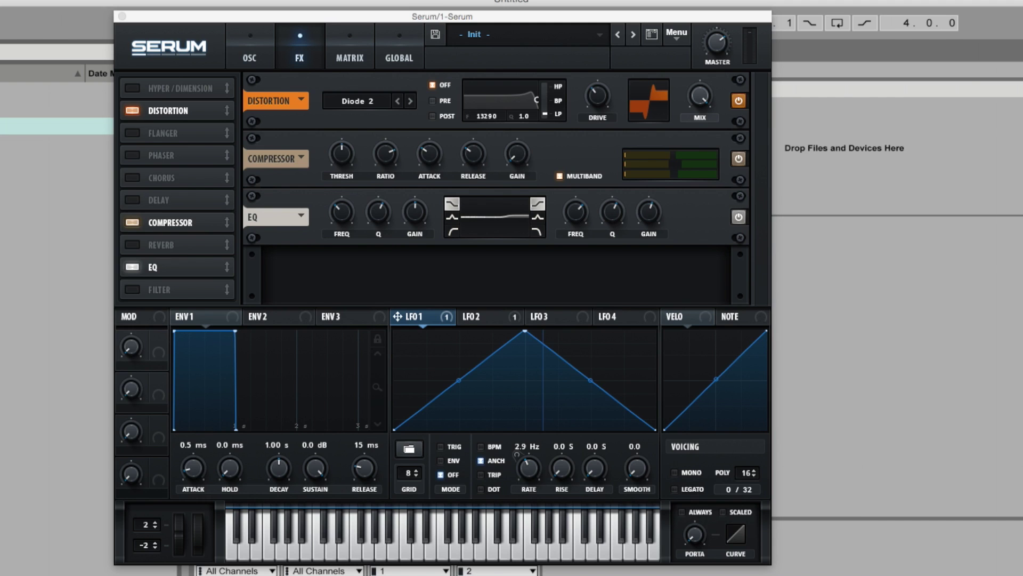
left_click(56, 481)
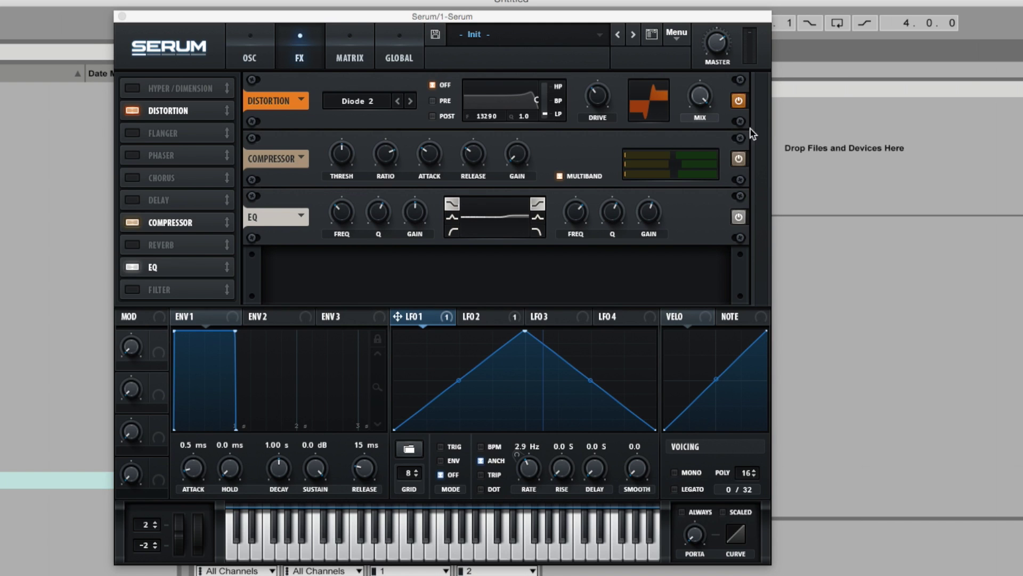
left_click(575, 148)
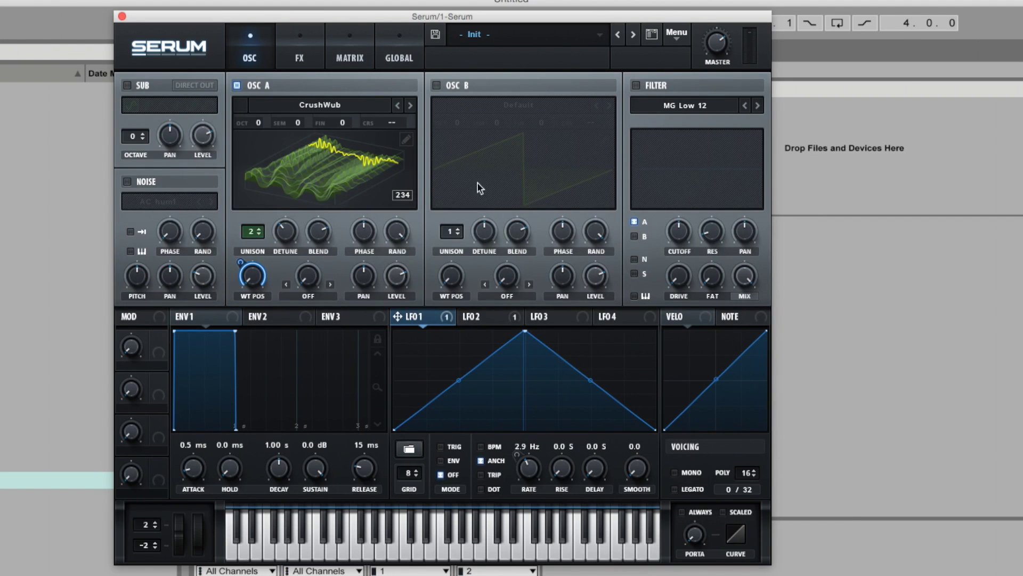
Copy oscillator A's CrushWub wavetable settings to oscillator B and make sure oscillator B is enabled.
left_click(511, 297)
left_click(510, 295)
left_click(684, 31)
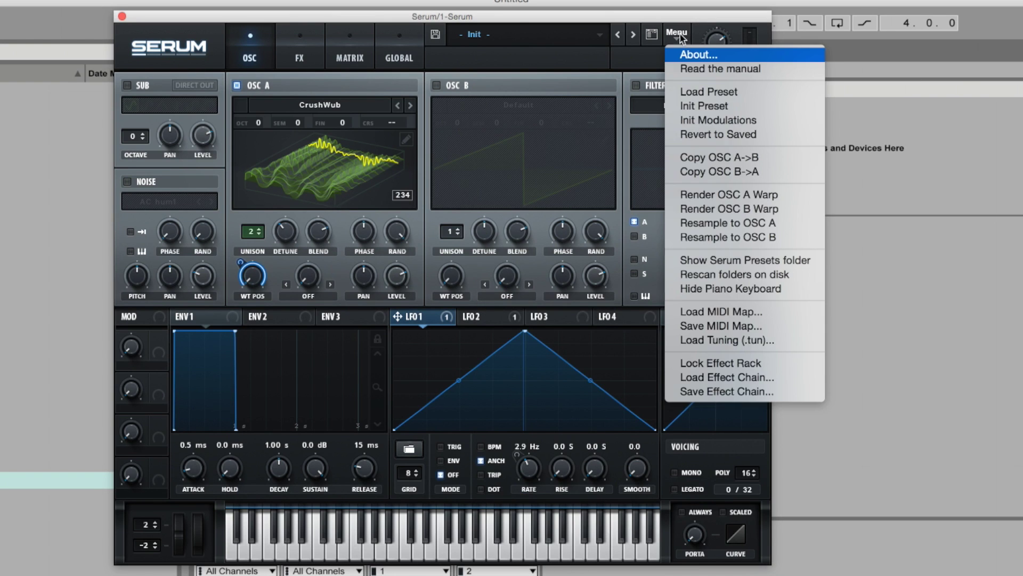
left_click(715, 159)
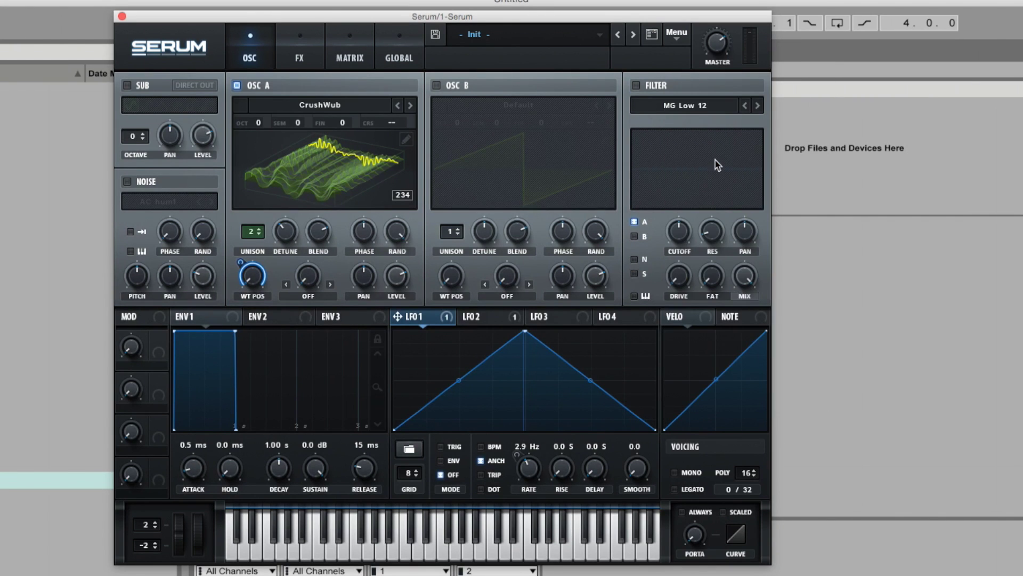
left_click(513, 159)
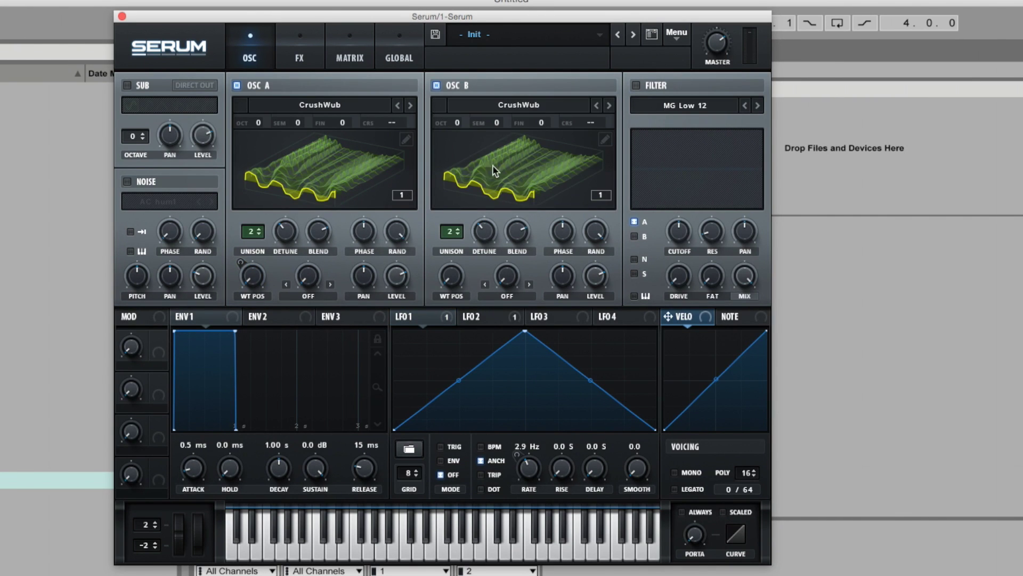
Assign LFO 1 to oscillator B's wavetable position and toggle oscillators A and B to compare them separately and together.
left_click(242, 85)
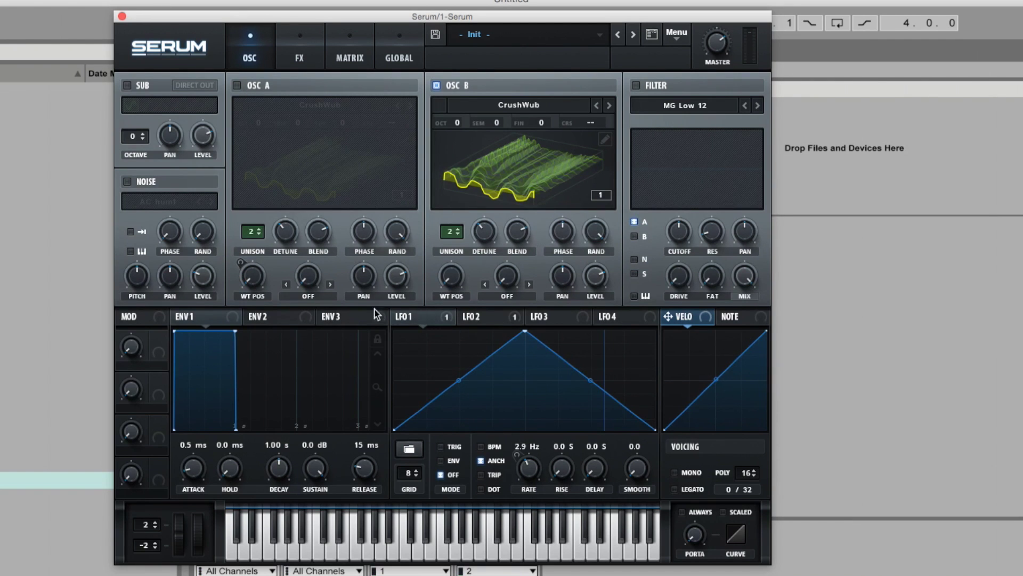
left_click_drag(410, 320, 452, 277)
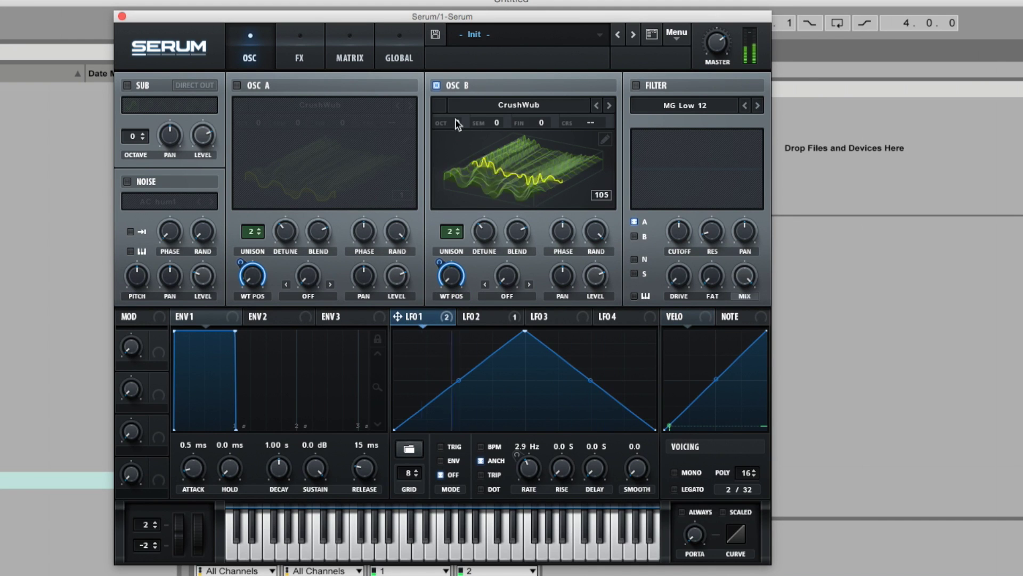
left_click(436, 86)
left_click(236, 85)
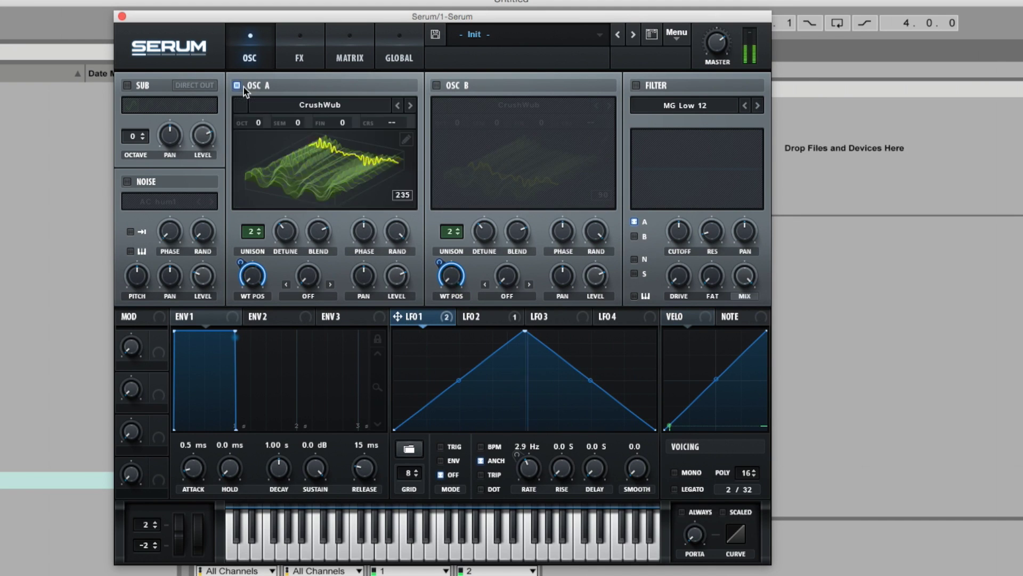
left_click(437, 85)
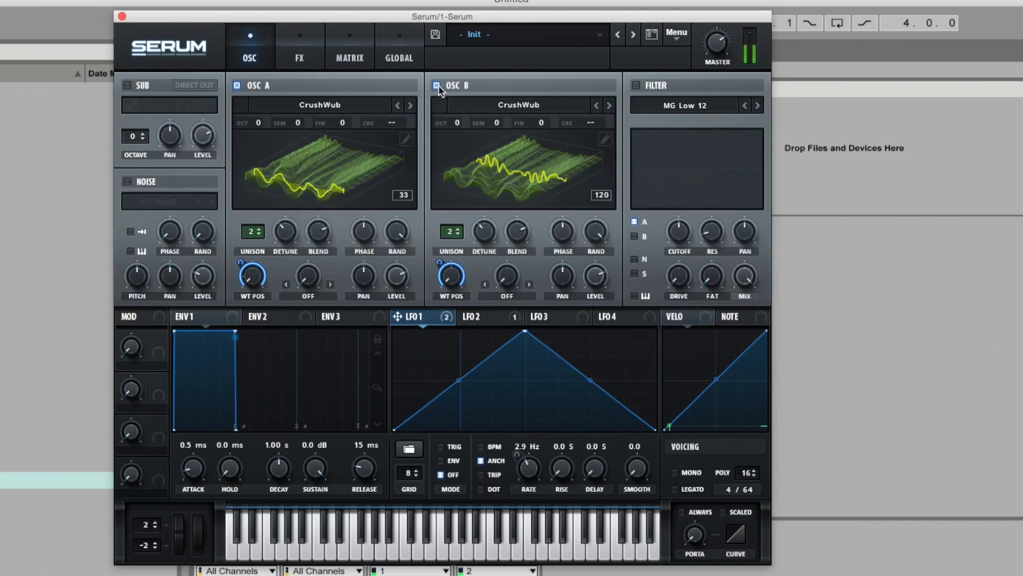
left_click(437, 86)
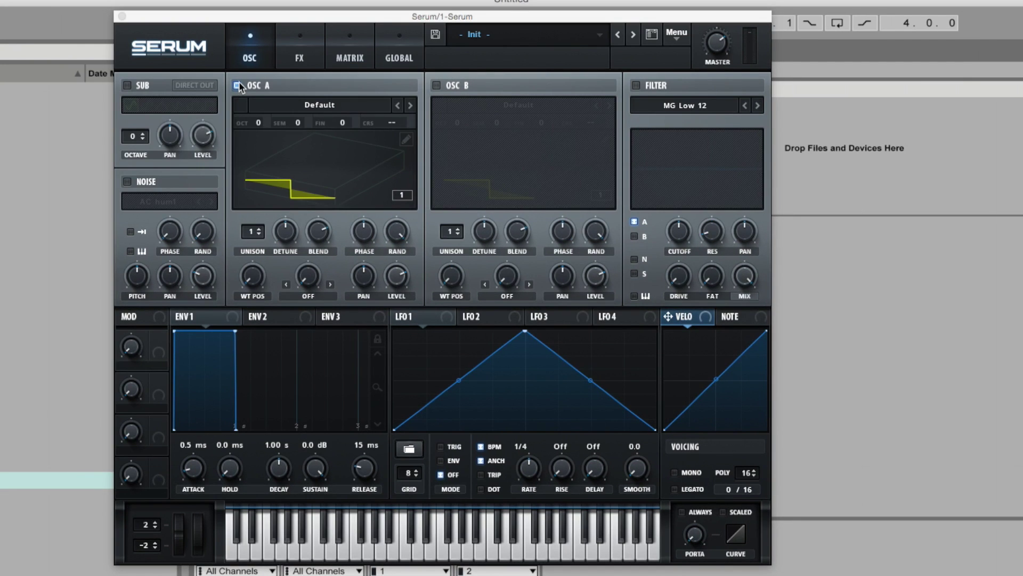
Switch from oscillator A to the noise oscillator as the only sound source and raise the noise level.
left_click(238, 84)
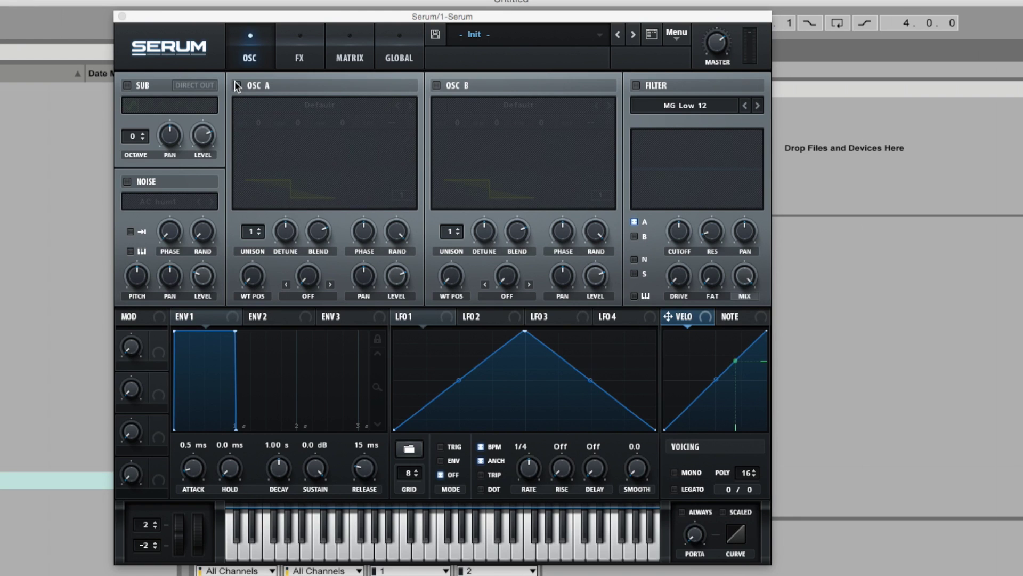
left_click(127, 182)
left_click_drag(202, 275, 209, 190)
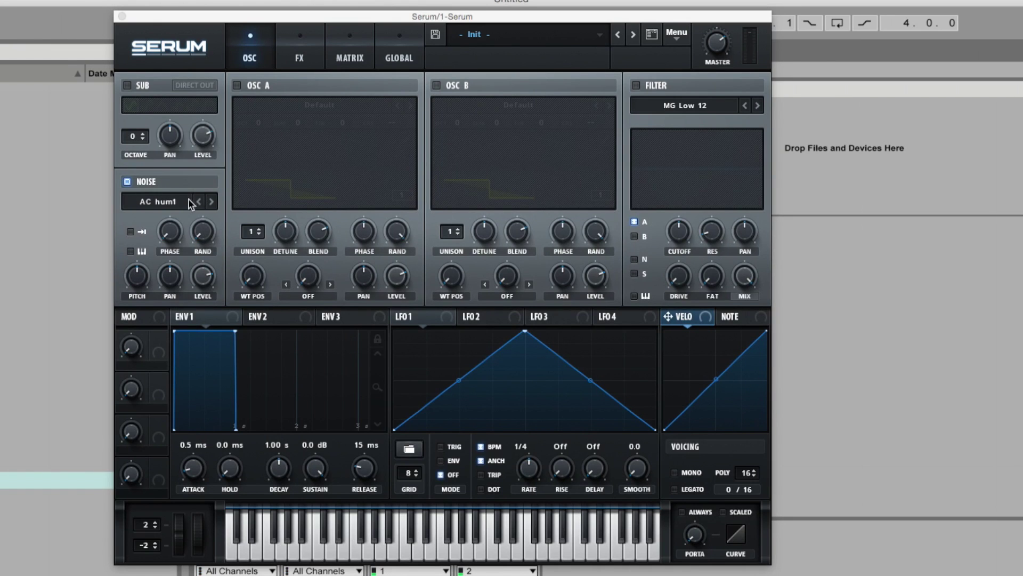
Load the AlphaNz noise from the Analog category and advance through the samples to J 60.
left_click(179, 201)
mouse_move(183, 215)
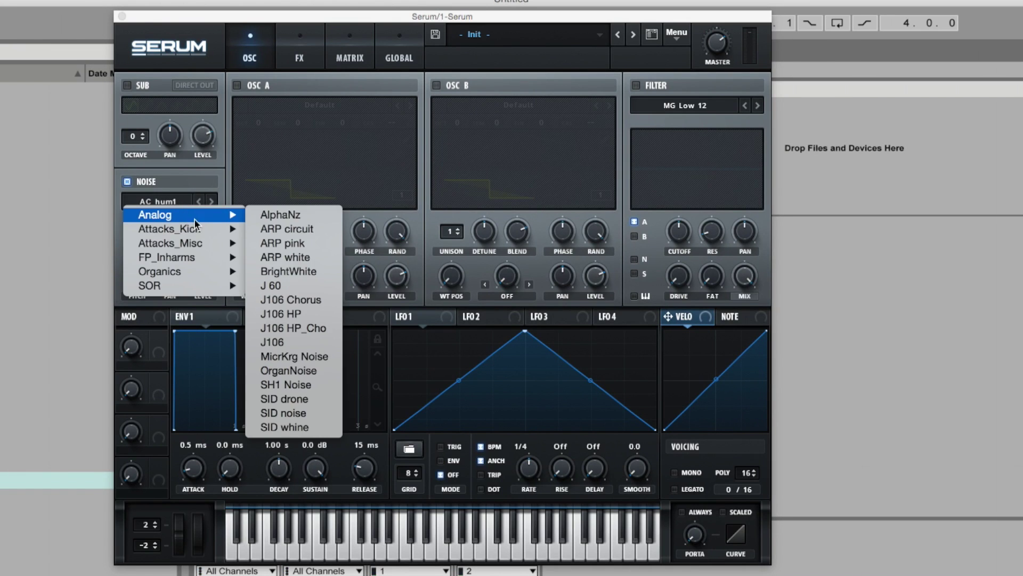
left_click(269, 217)
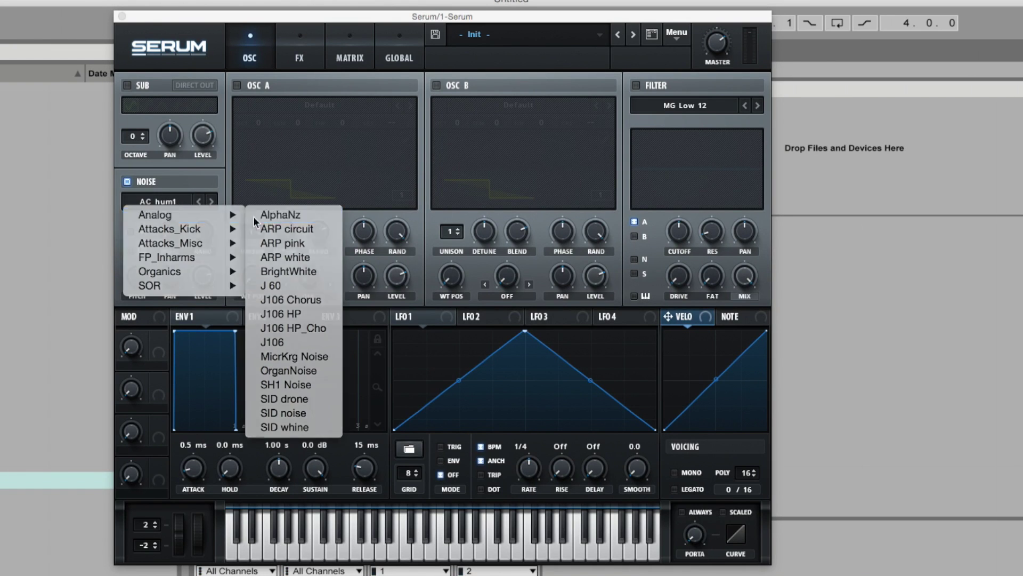
left_click(213, 201)
left_click(213, 201)
left_click(213, 201)
left_click(213, 202)
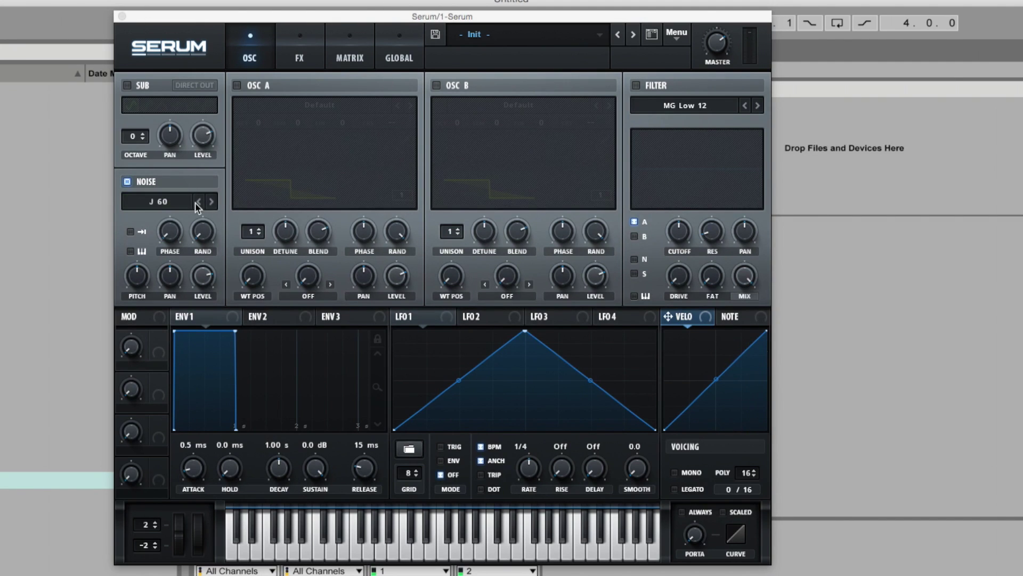
Browse back and forth through the Analog noise samples, ending on J106.
left_click(197, 202)
left_click(200, 202)
left_click(200, 202)
left_click(210, 203)
left_click(208, 205)
left_click(209, 204)
left_click(199, 204)
left_click(199, 204)
left_click(215, 201)
left_click(215, 200)
left_click(215, 201)
left_click(216, 200)
left_click(215, 201)
Load the XF_KikAtk_05 noise from Attacks_Kick and advance through the kick attacks to XF_KikAtk_09.
left_click(149, 205)
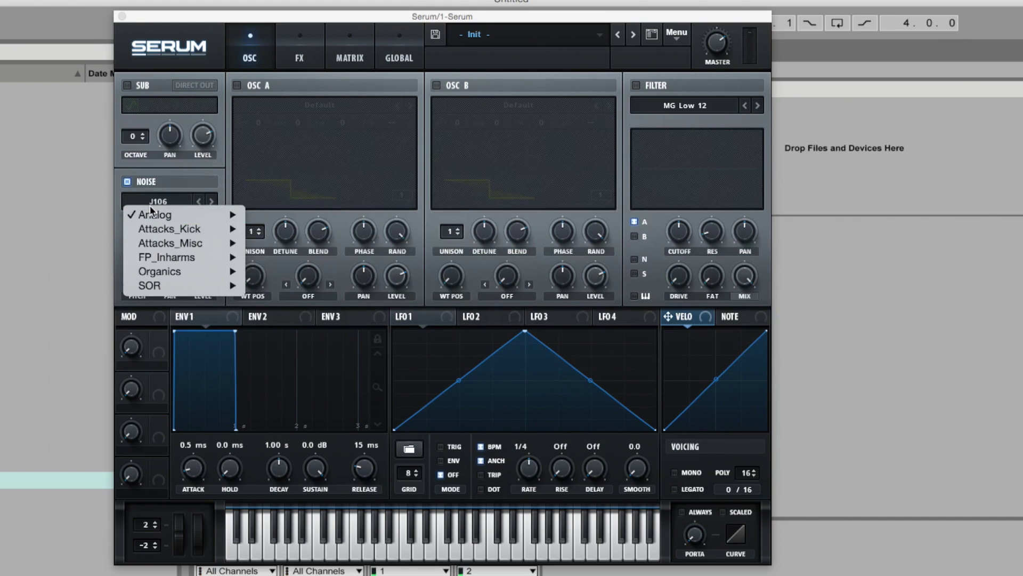
mouse_move(219, 232)
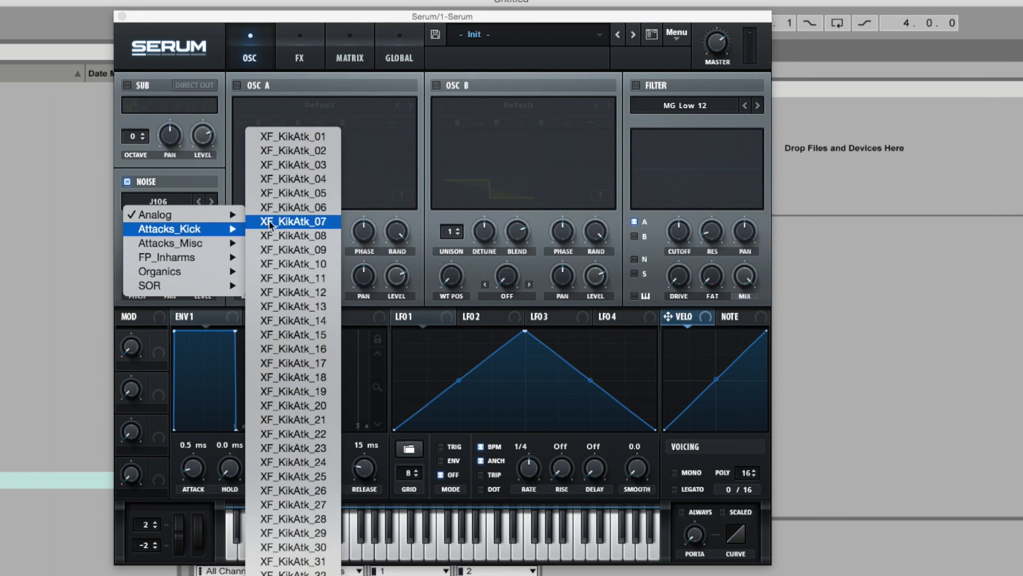
left_click(274, 191)
left_click(213, 201)
left_click(212, 201)
left_click(213, 201)
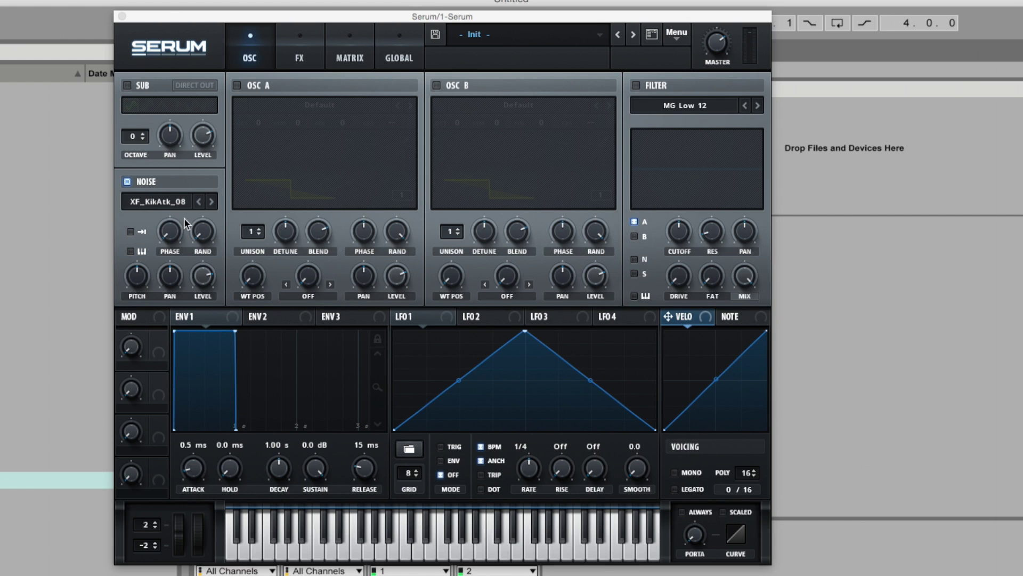
left_click(213, 203)
Look through the Attacks_Misc and Organics noise categories and load the Air Can 5 sample.
left_click(159, 201)
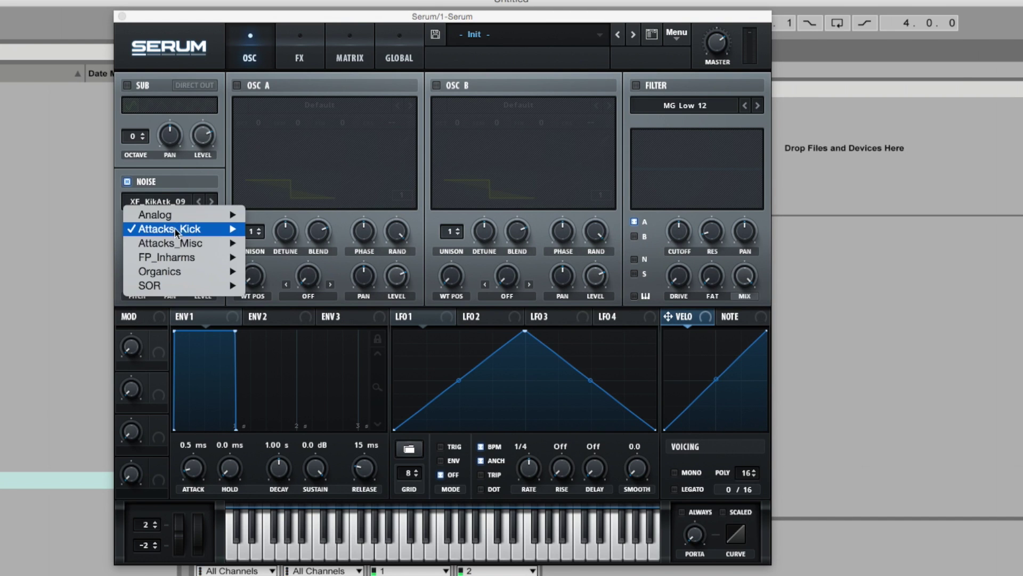
mouse_move(186, 243)
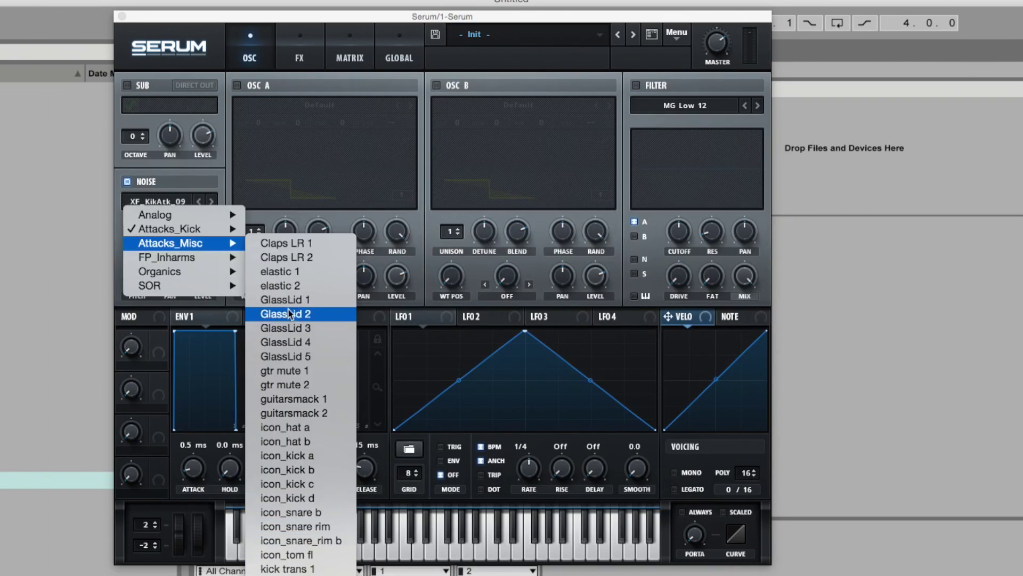
mouse_move(216, 277)
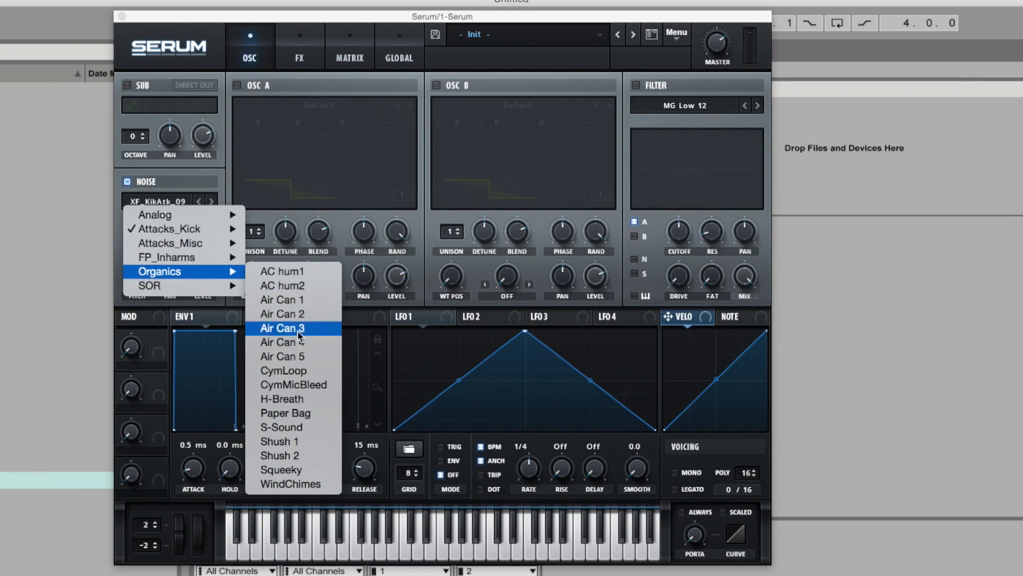
left_click(300, 356)
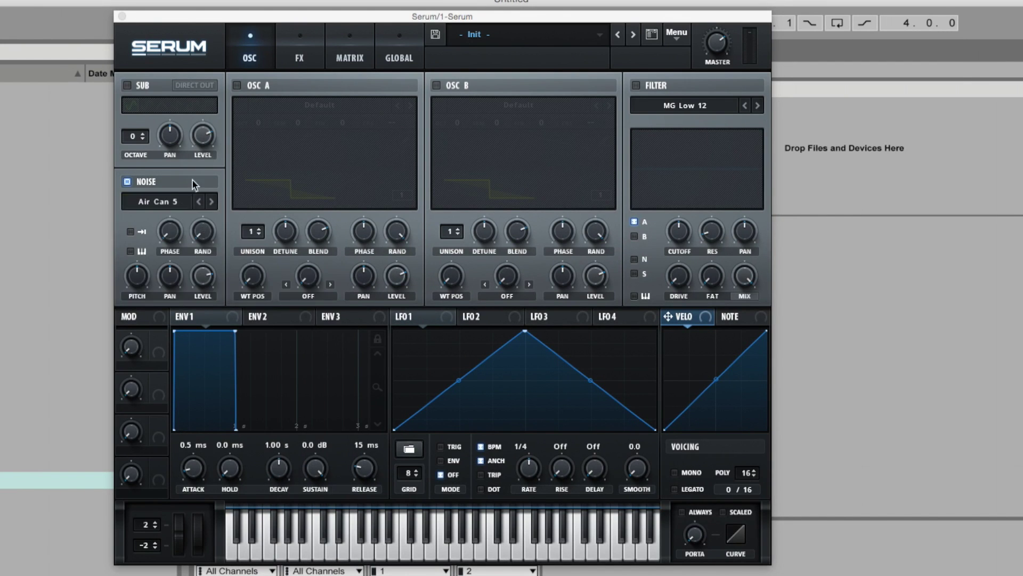
Advance through the Organics noise samples to WindChimes, adjusting the noise pitch along the way.
left_click(212, 201)
left_click(212, 201)
left_click(211, 201)
left_click(212, 202)
mouse_move(138, 283)
left_mouse_down()
mouse_move(129, 255)
mouse_move(132, 271)
left_mouse_up()
left_click(212, 201)
left_click(211, 202)
left_click(211, 202)
left_click(212, 202)
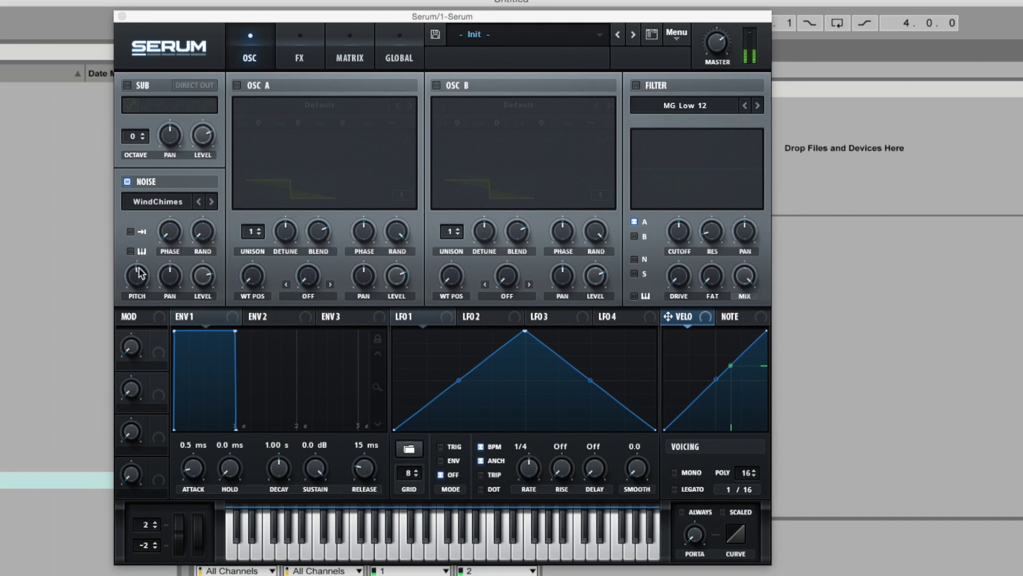
mouse_move(137, 292)
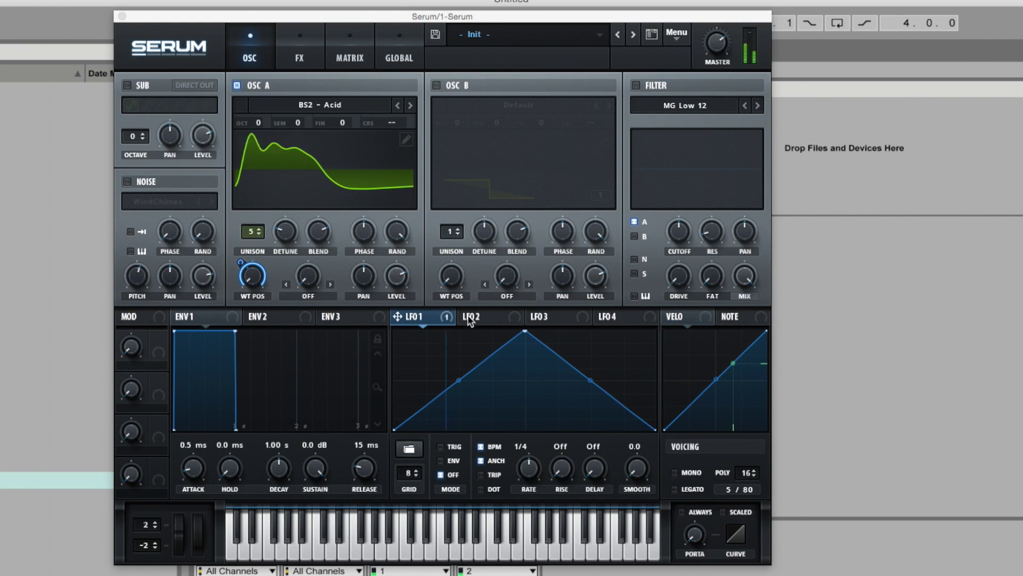
In the modulation matrix, bend the source curve of the LFO 1 to A WTPos row upward, and finally steeply downward.
left_click(355, 53)
mouse_move(324, 113)
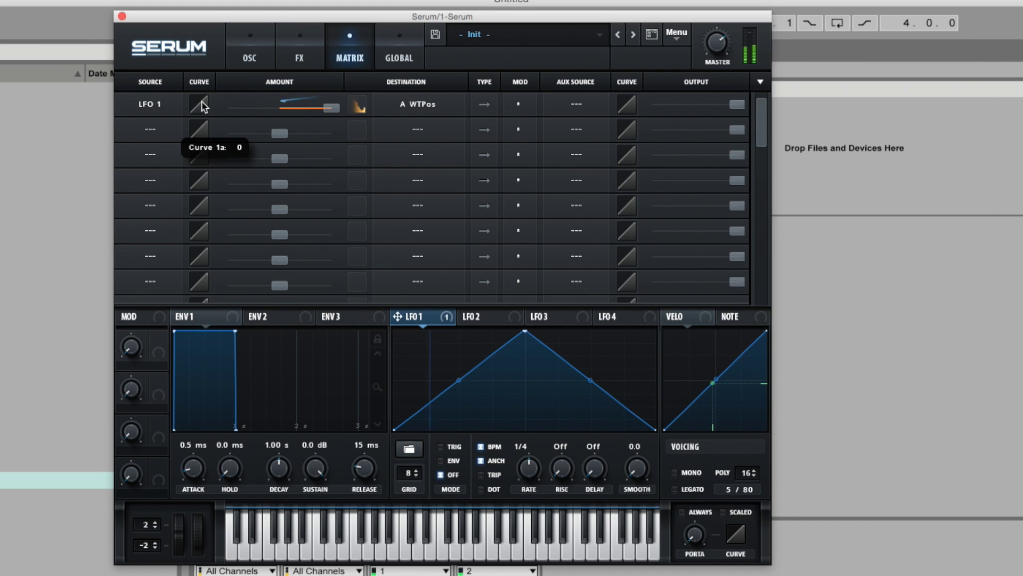
left_click_drag(200, 99, 199, 67)
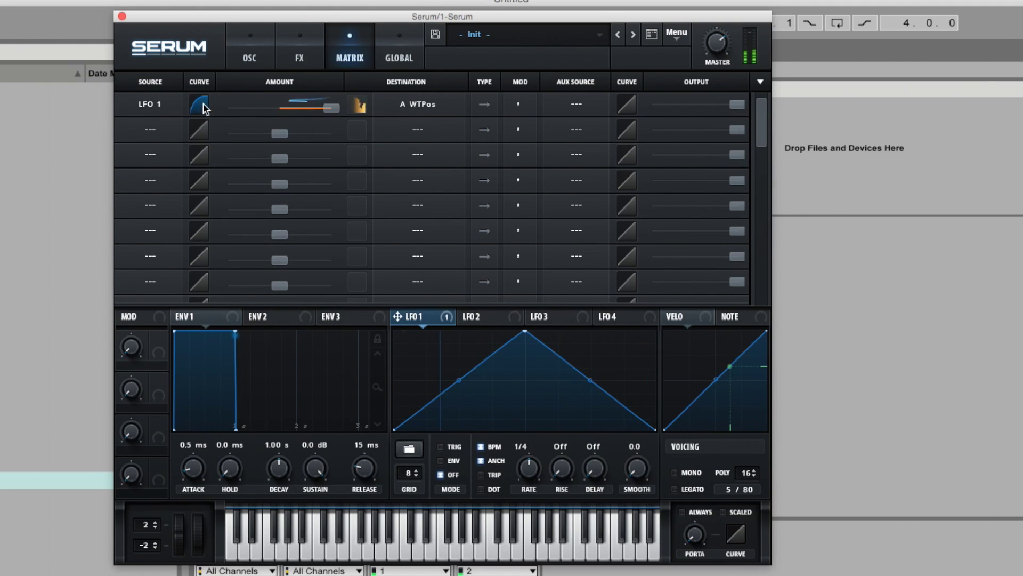
left_click_drag(202, 105, 213, 162)
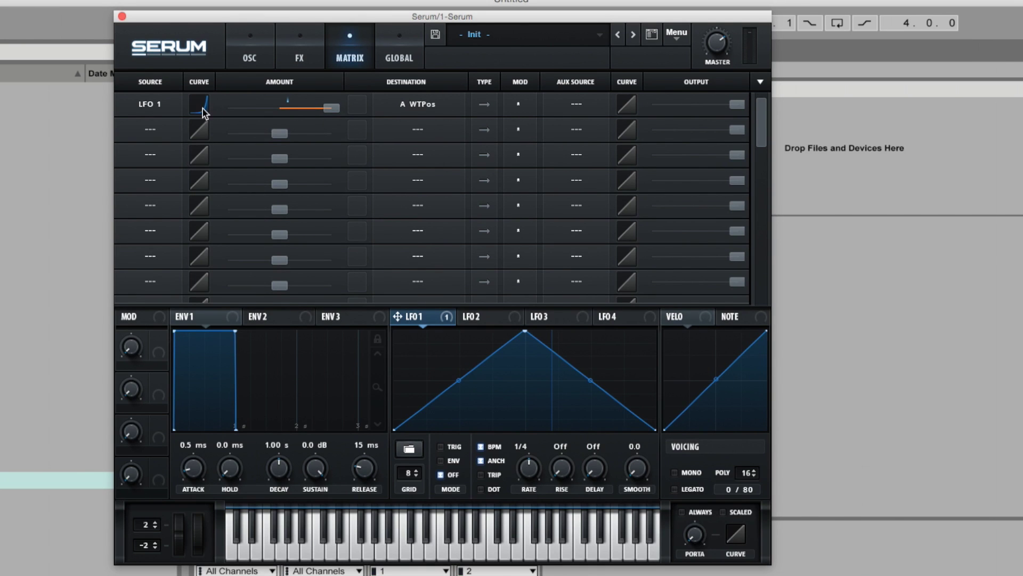
left_click_drag(203, 110, 206, 115)
Curve the rising and falling segments of LFO 1's triangle inward to form a symmetrical pointed peak.
left_click_drag(459, 382, 479, 373)
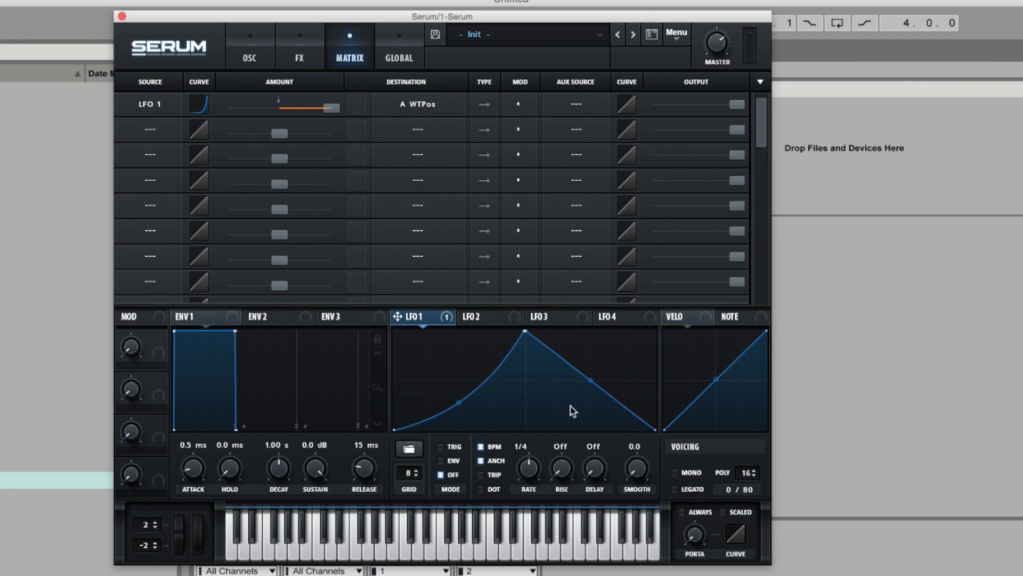
left_click_drag(590, 380, 590, 404)
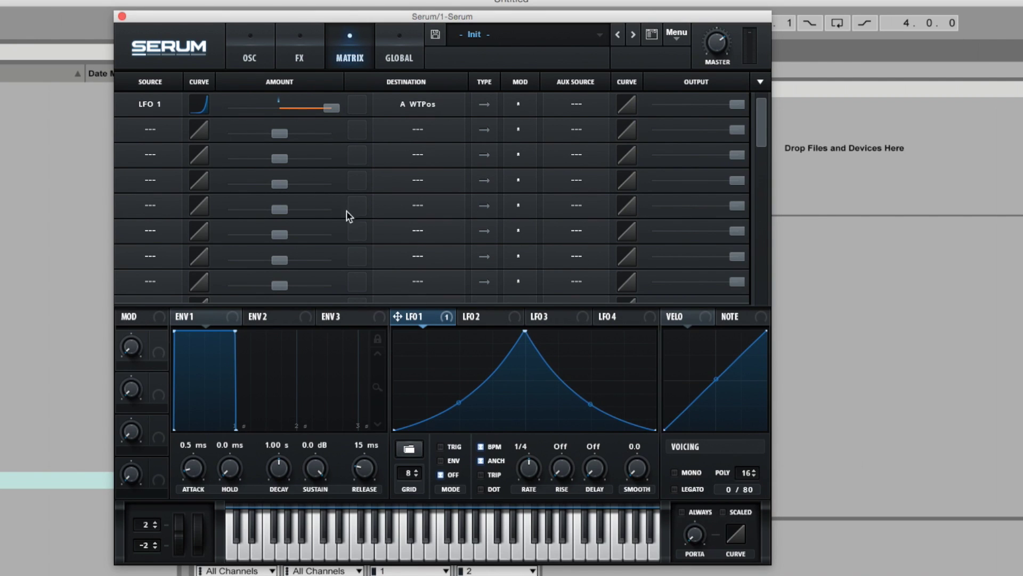
Reset LFO 1's source curve and bend it upward to 52, then turn off LFO 1's BPM sync and set its rate to 0.9 Hz.
double_click(198, 110)
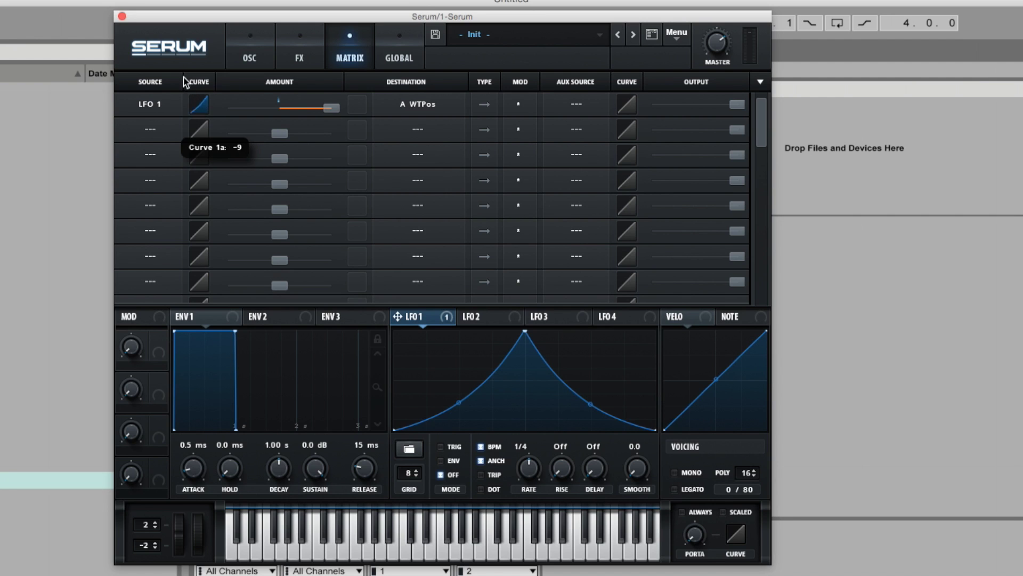
left_click_drag(200, 103, 181, 54)
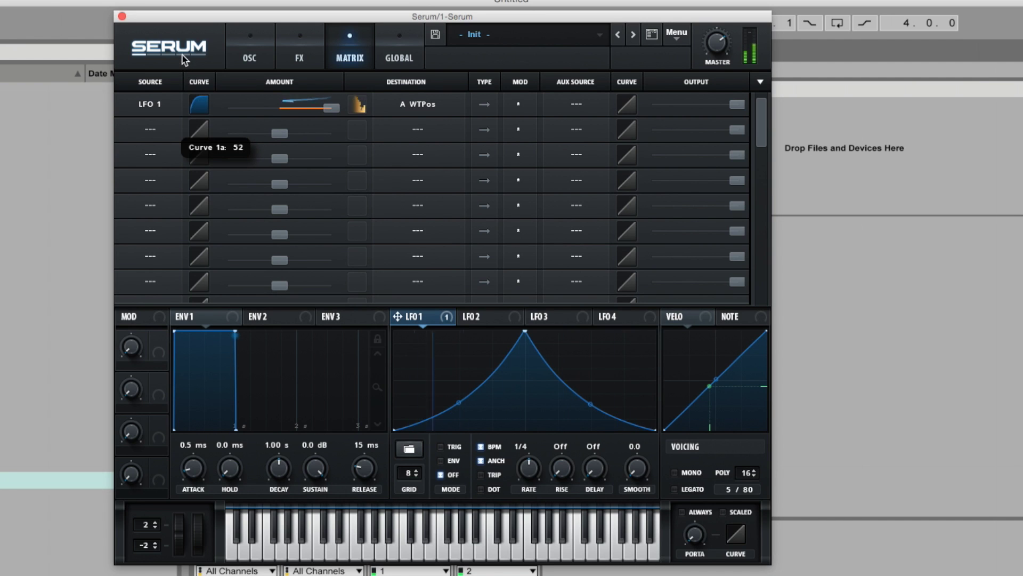
left_click(480, 447)
left_click_drag(523, 457, 528, 495)
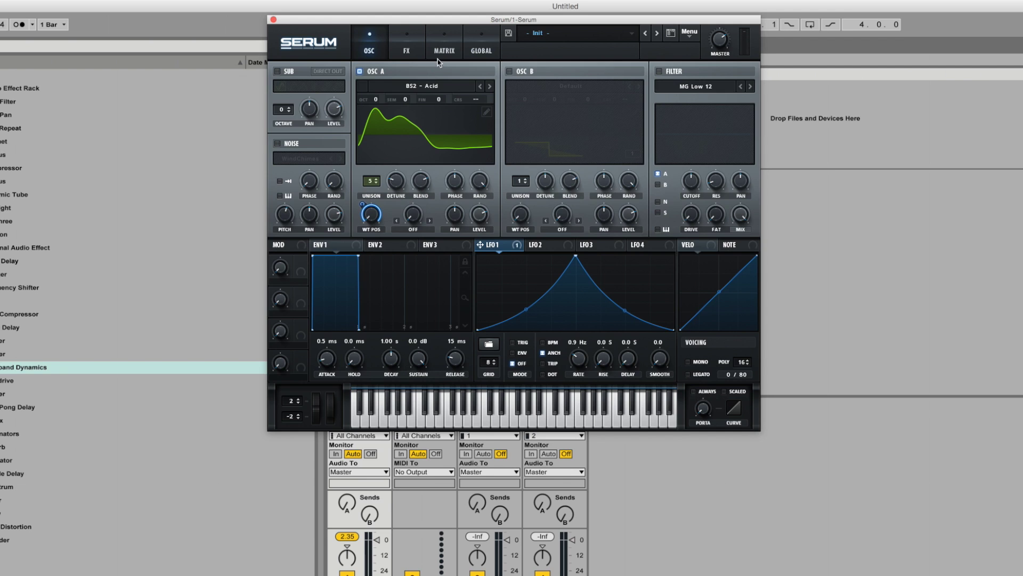
Assign LFO 2 as the source of the second modulation matrix row and turn off LFO 2's BPM sync.
left_click(445, 48)
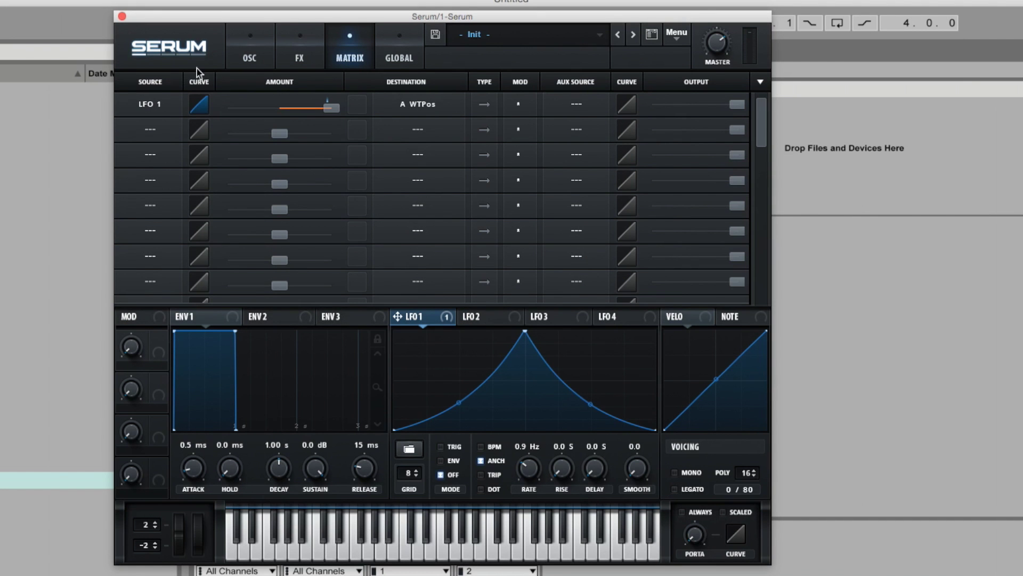
left_click(152, 130)
left_click(275, 72)
left_click(161, 123)
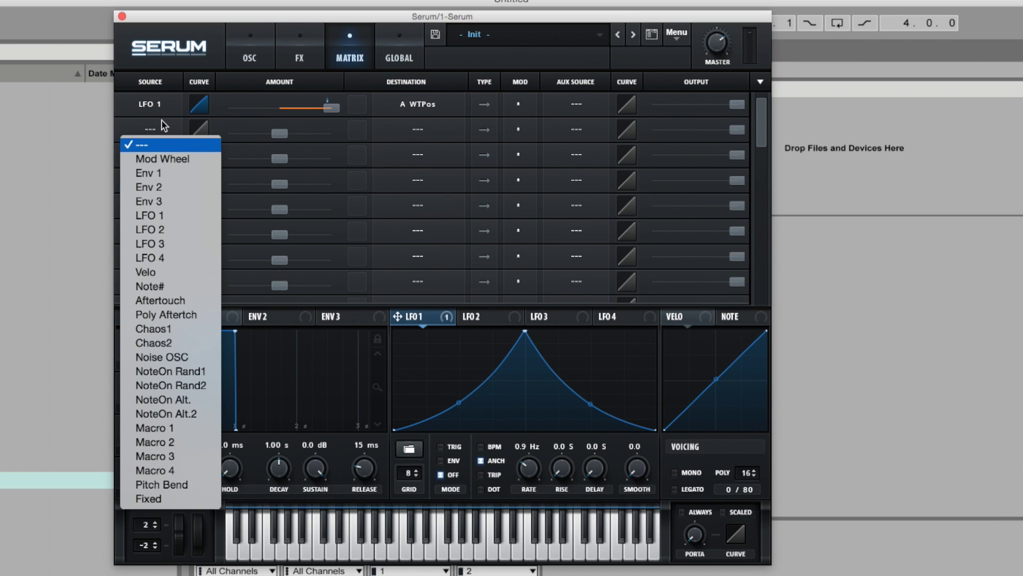
left_click(179, 227)
left_click(496, 323)
left_click(480, 446)
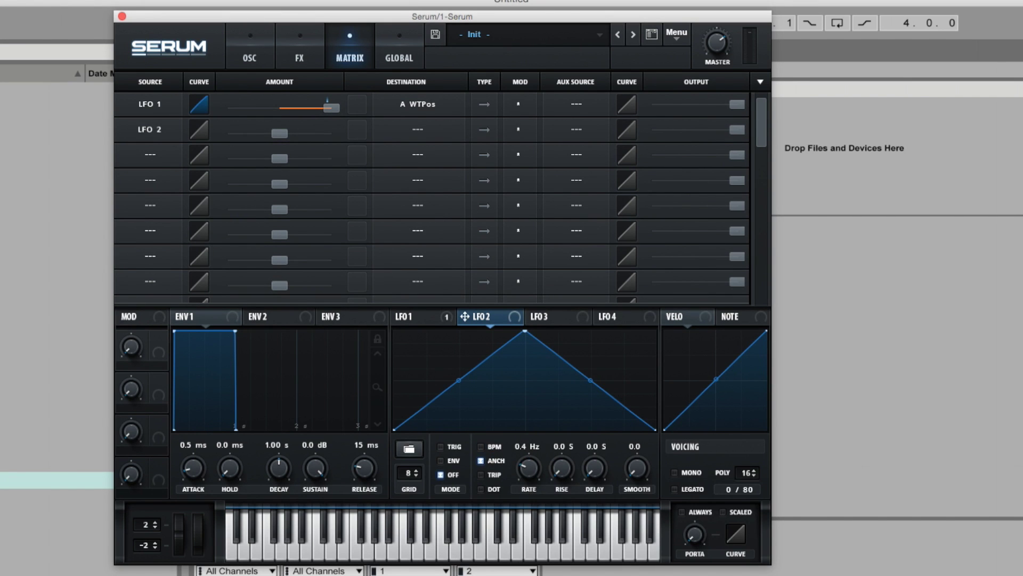
Route the LFO 2 matrix row to LFO1Rate with a small positive modulation amount.
left_click(419, 130)
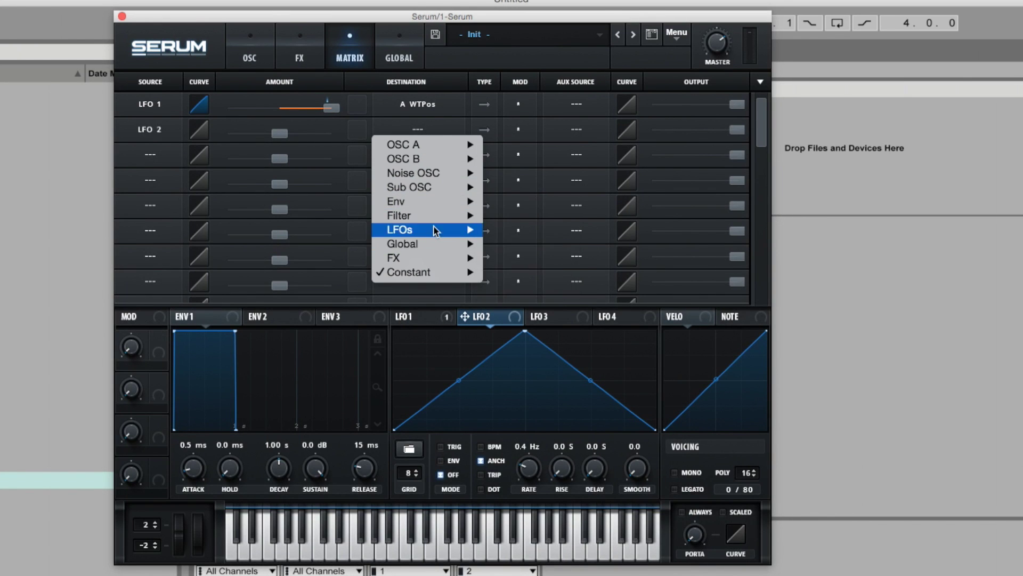
mouse_move(433, 232)
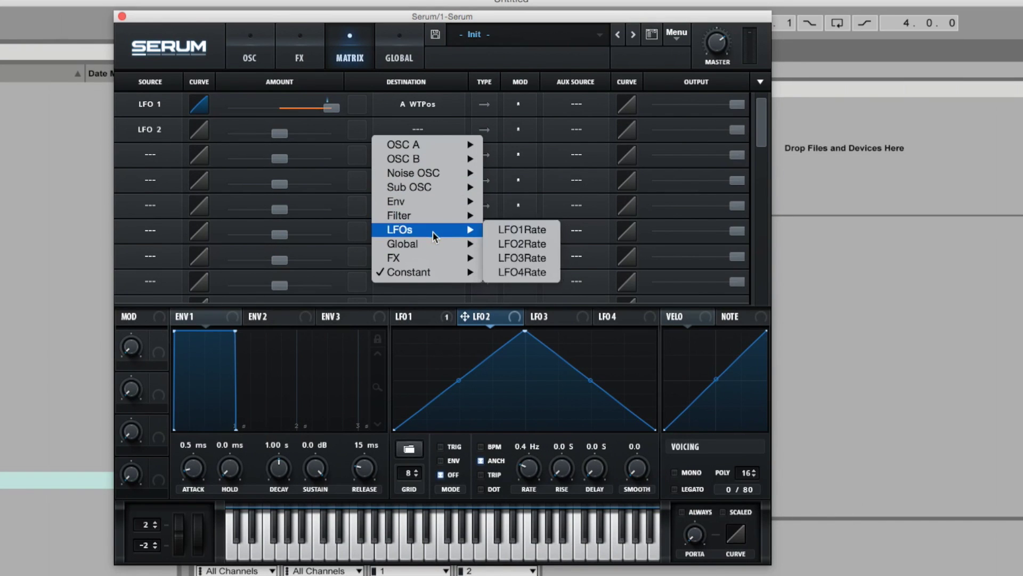
left_click(531, 232)
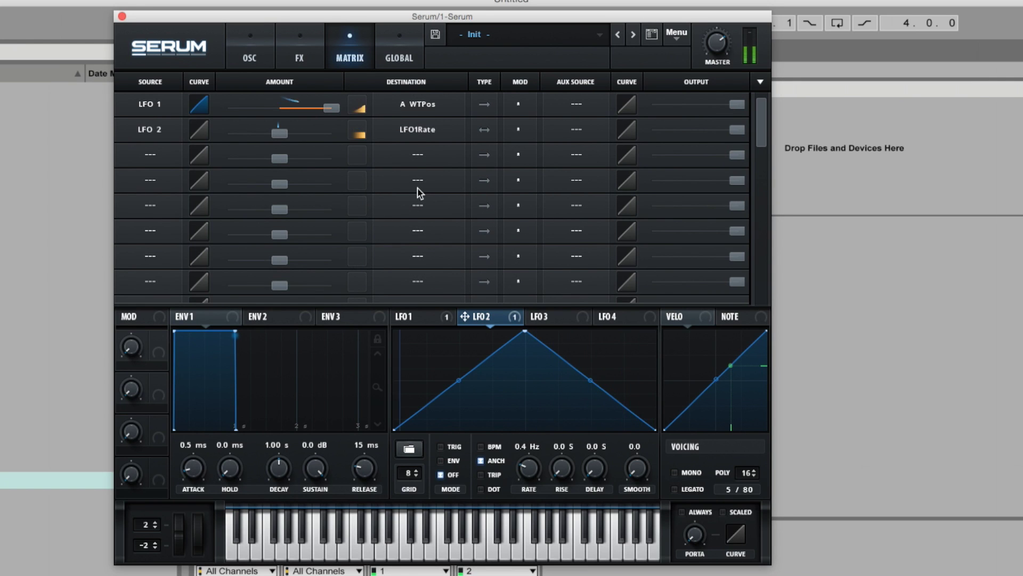
left_click_drag(275, 136, 297, 137)
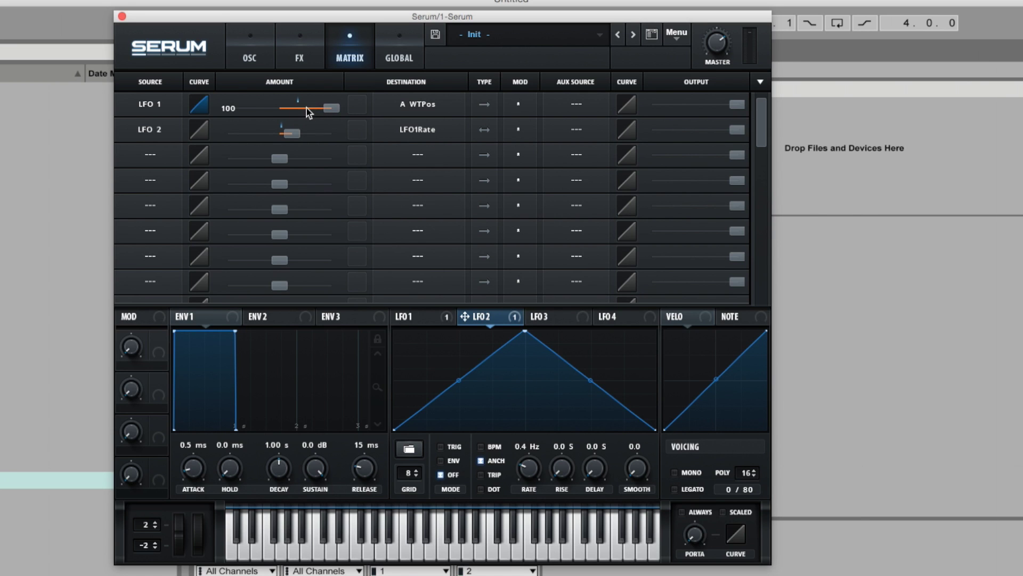
With LFO 1 displayed, raise the LFO 2 to LFO1Rate amount past 62 and slightly adjust that row's source curve.
left_click(427, 322)
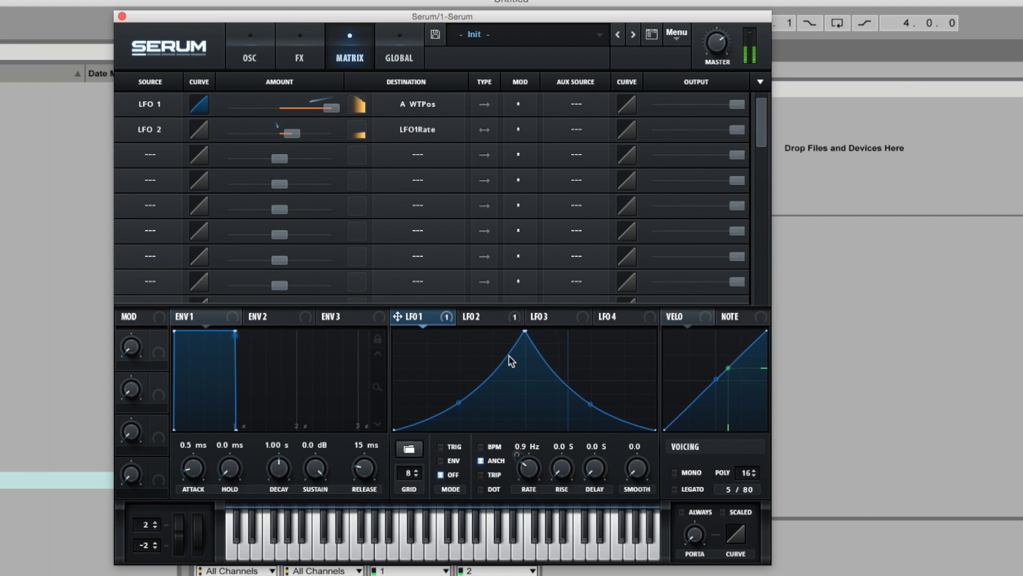
mouse_move(308, 137)
left_mouse_down()
mouse_move(293, 138)
mouse_move(320, 141)
left_mouse_up()
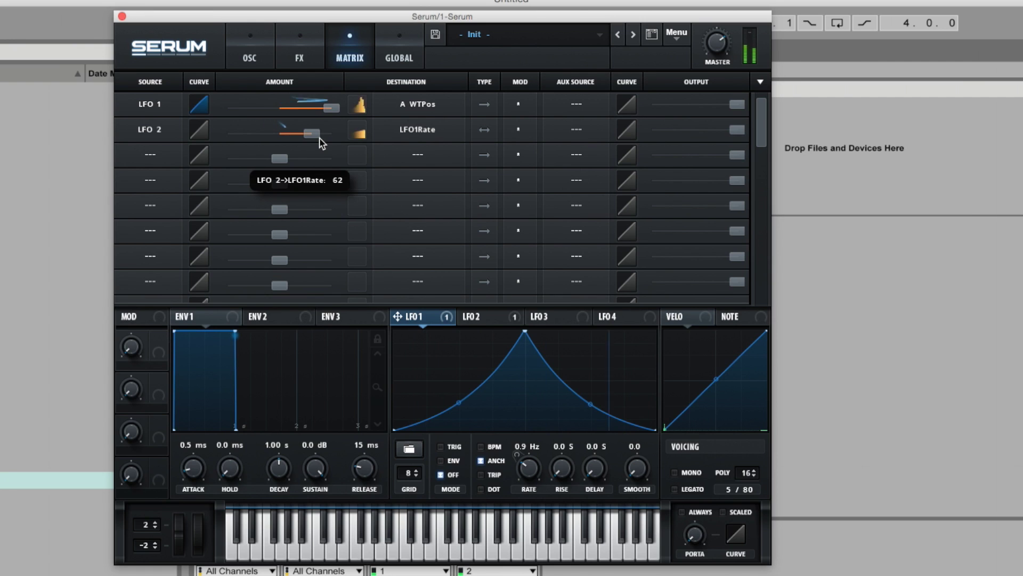
left_click_drag(321, 142, 324, 142)
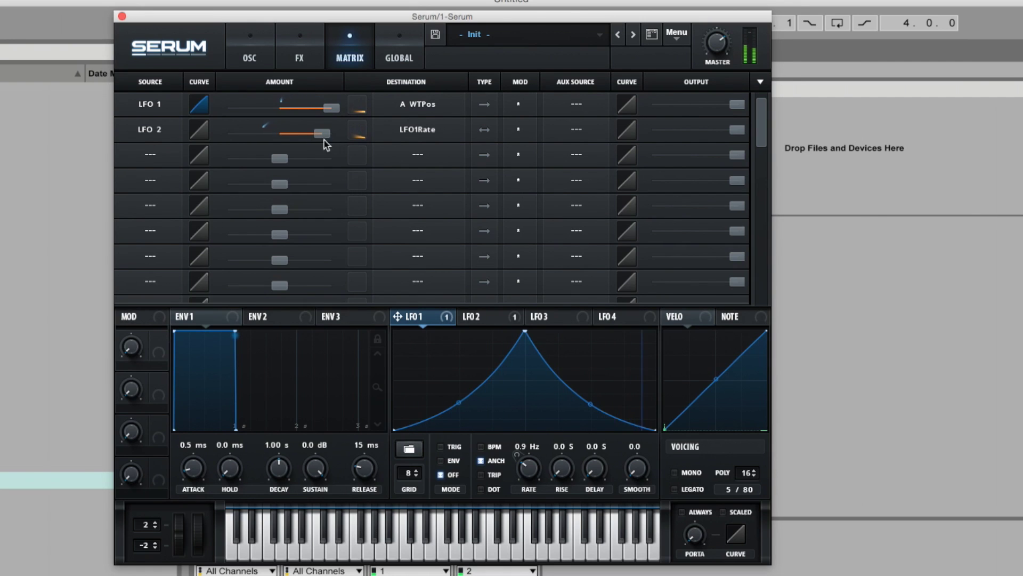
left_click_drag(201, 130, 200, 126)
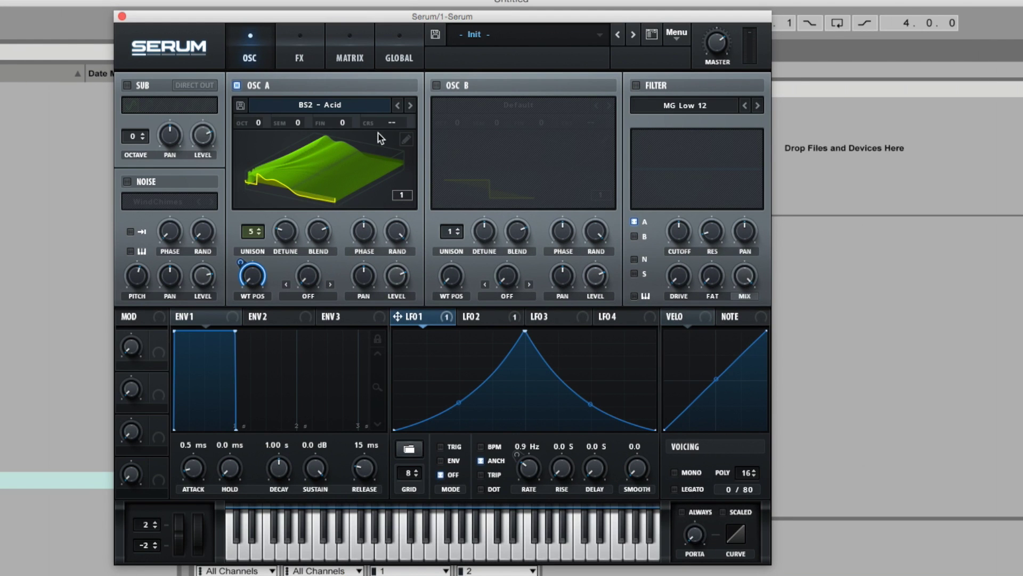
Import BG BASS 02.wav into oscillator A's wavetable editor using dynamic pitch zero-snap.
left_click(406, 140)
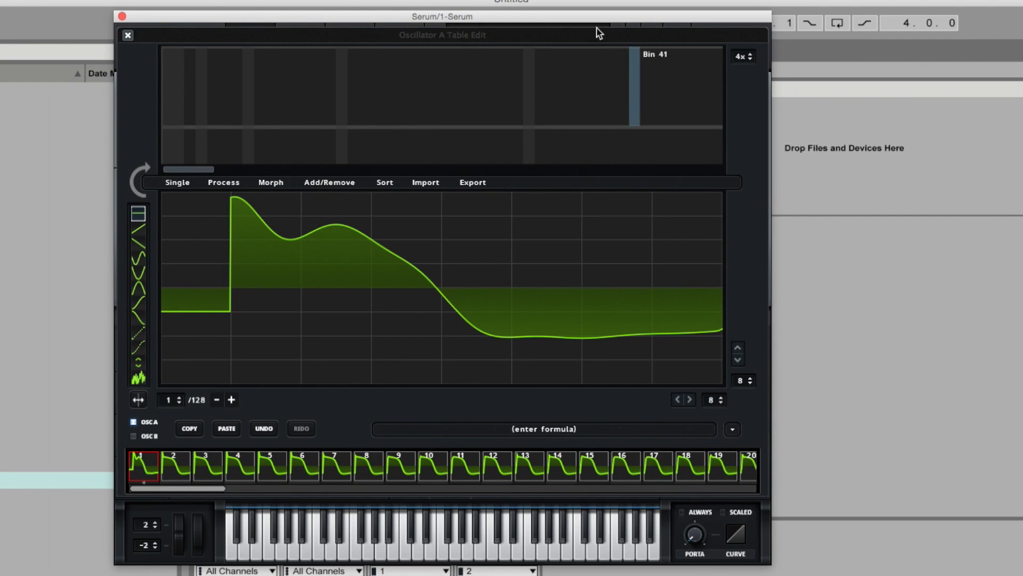
left_click(430, 185)
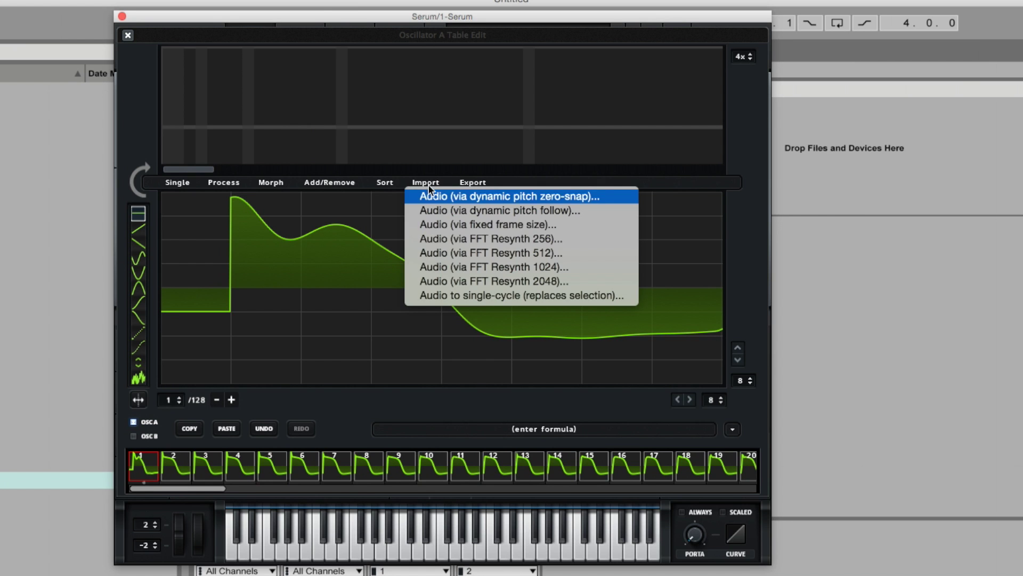
left_click(549, 200)
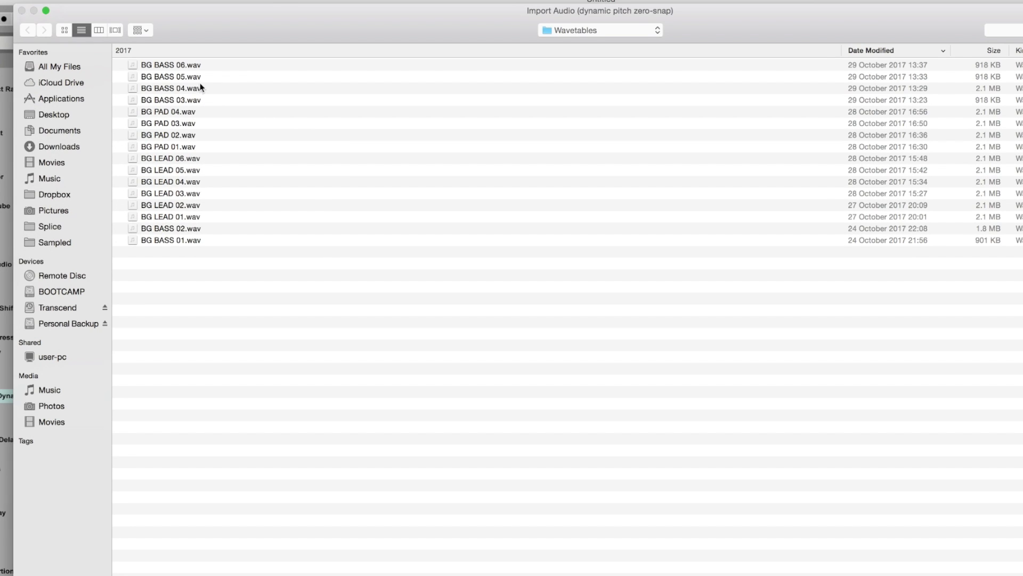
left_click(187, 230)
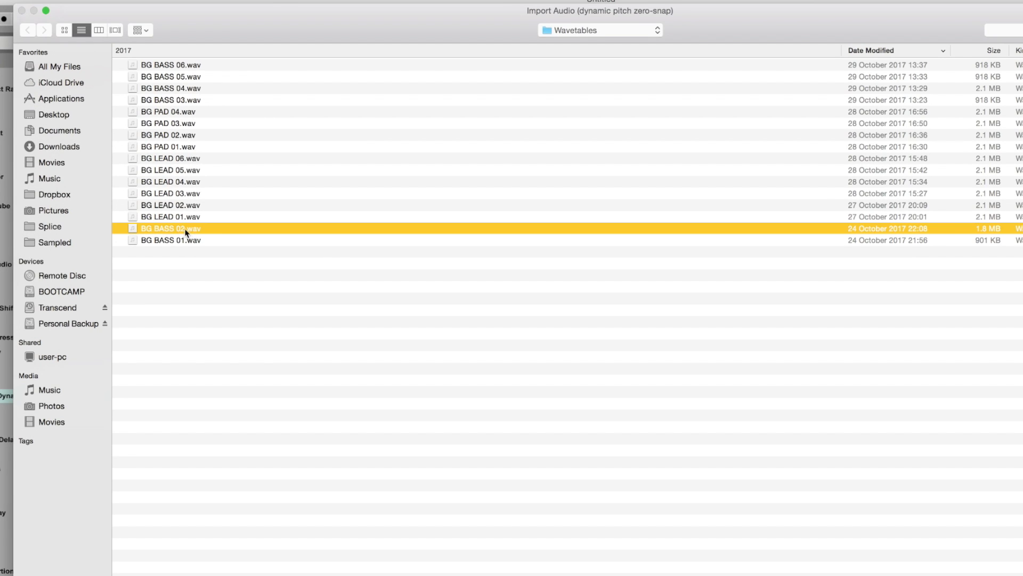
key("Return")
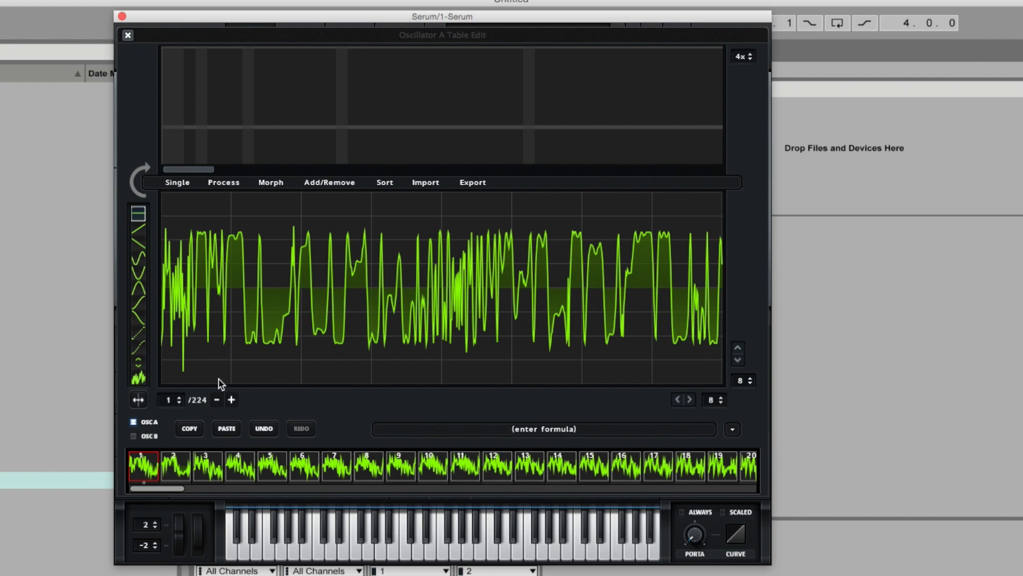
Inspect the imported wavetable's frames through to the last one, then examine its 3D display in oscillator A.
left_click_drag(170, 490, 453, 510)
left_click_drag(539, 488, 750, 494)
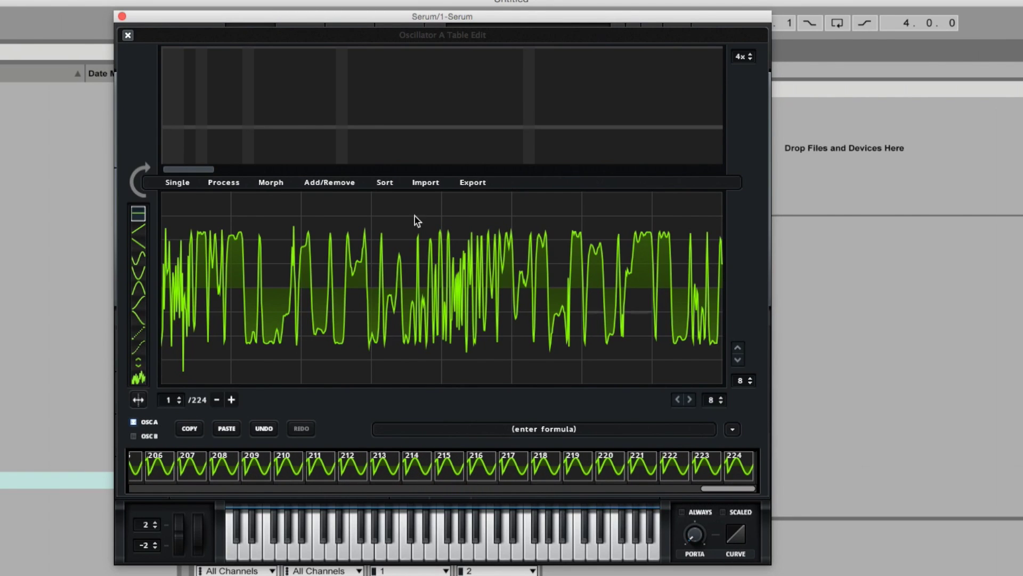
left_click(129, 33)
left_click(332, 178)
left_click(351, 189)
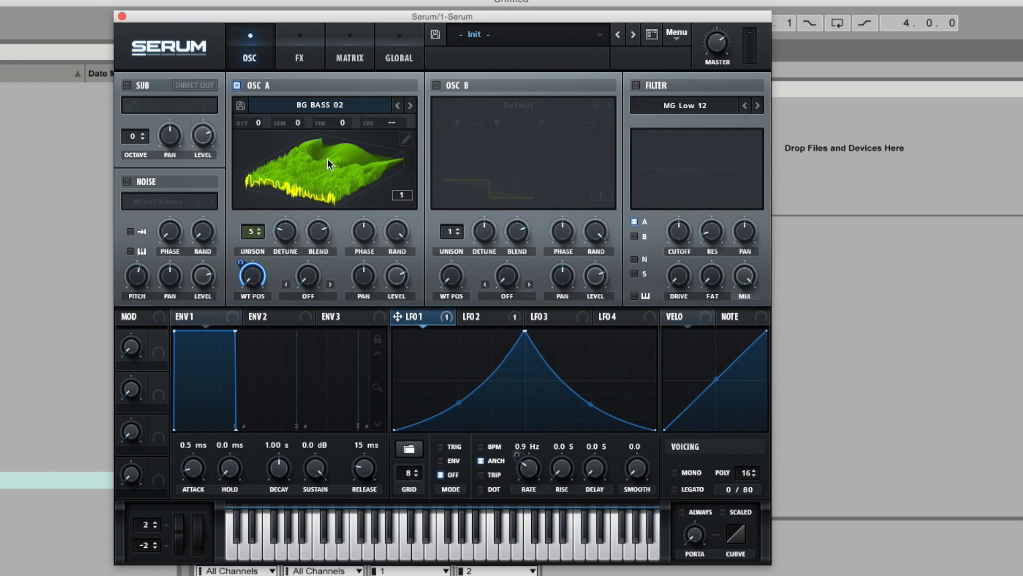
Bypass LFO 2's modulation of the LFO 1 rate and bend LFO 1's rising and falling segments outward into a rounded hump.
right_click(484, 322)
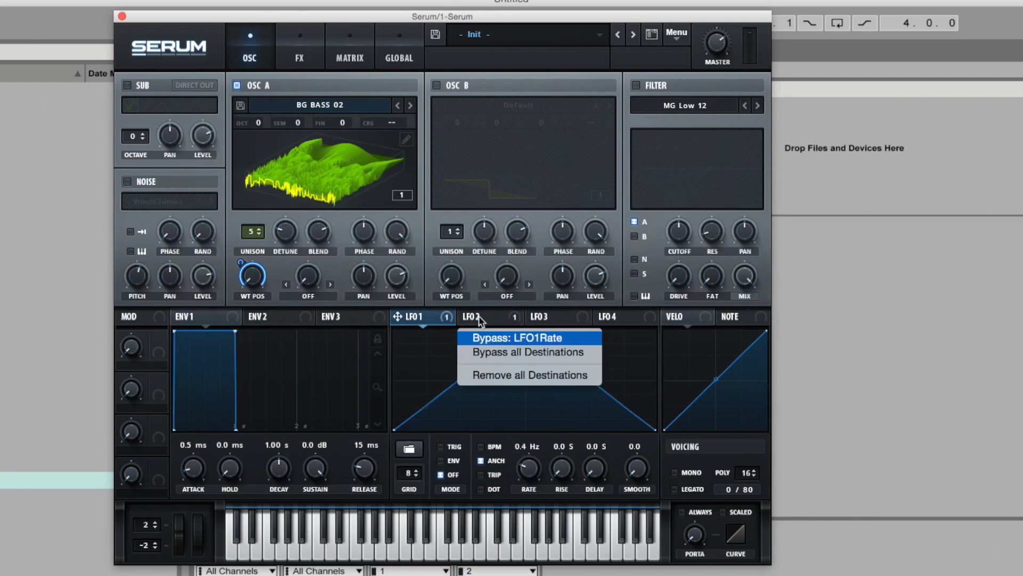
left_click(486, 338)
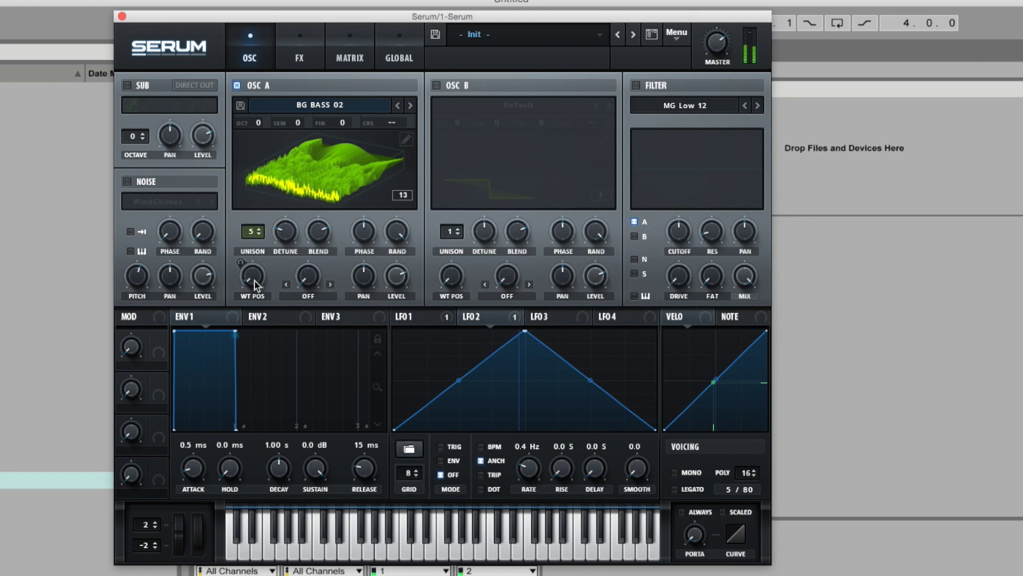
left_click(408, 316)
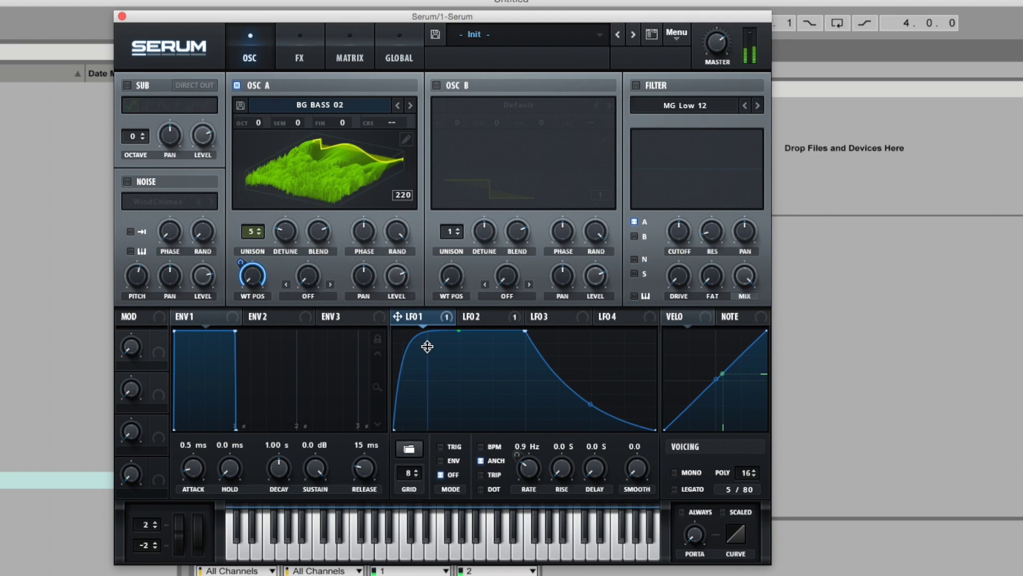
left_click_drag(433, 360, 439, 385)
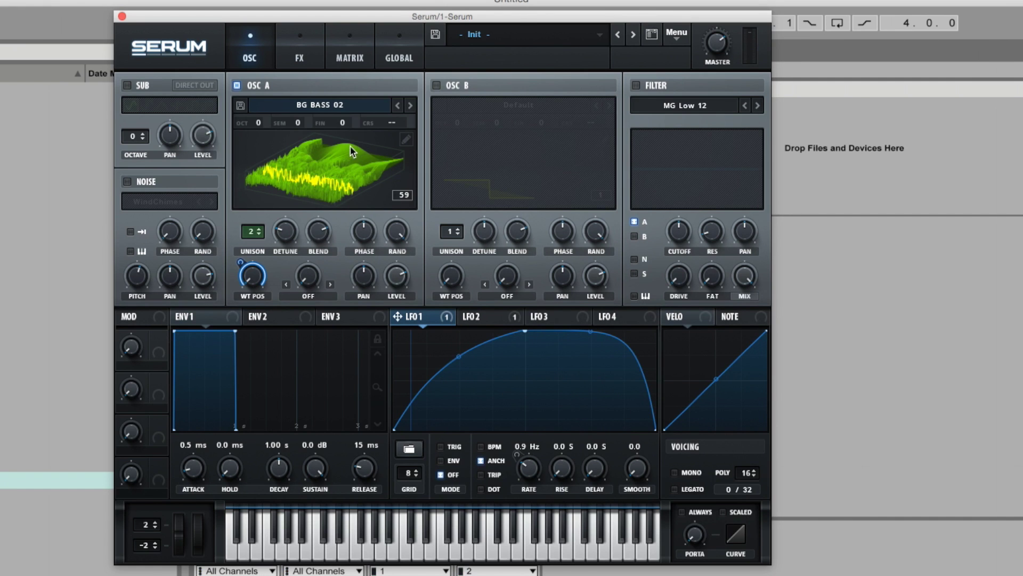
left_click(344, 161)
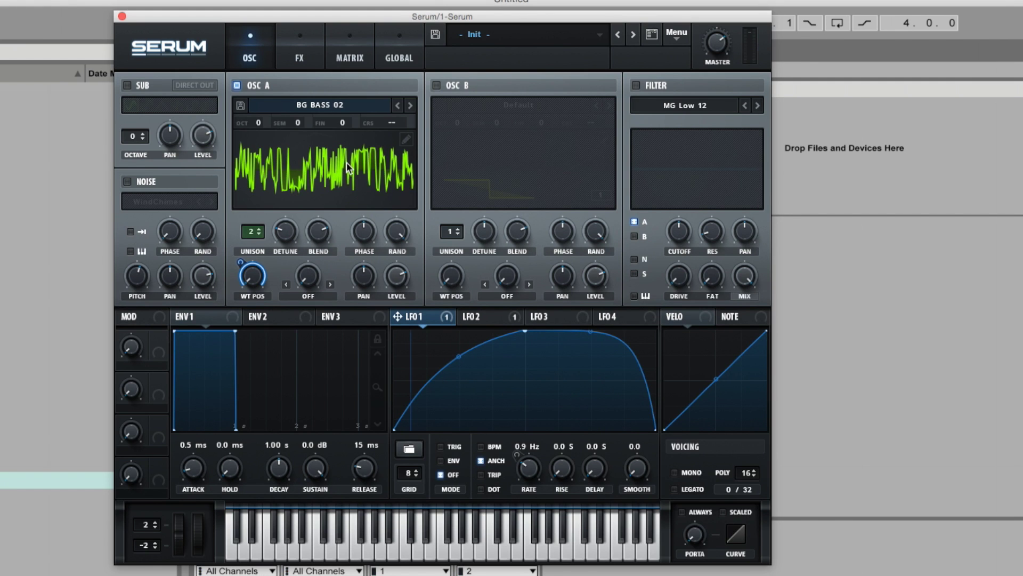
left_click(347, 162)
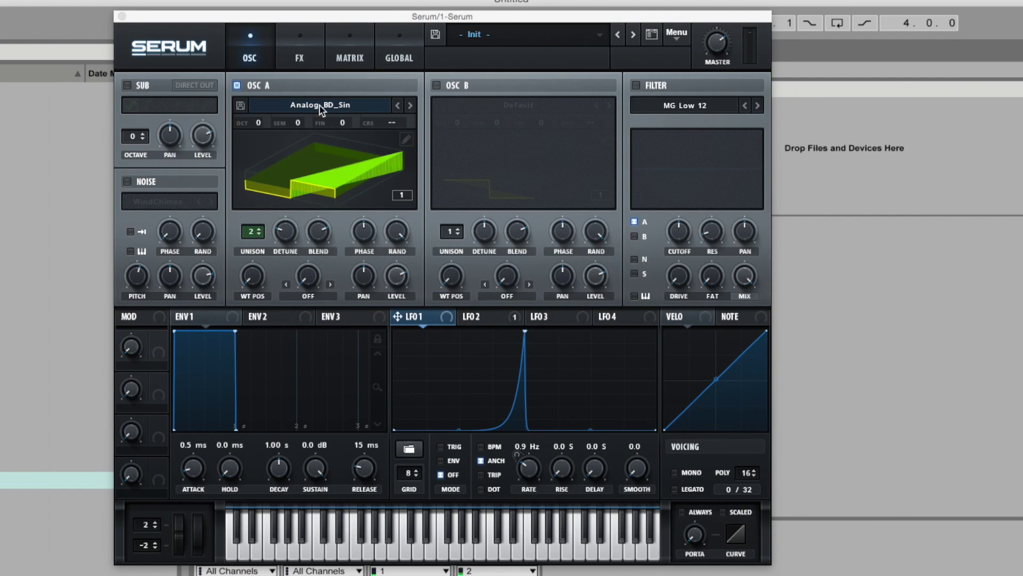
Export all frames of oscillator A's Analog_BD_Sin wavetable as a 32-bit .wav, saved to the Desktop as "bassgorilla something".
left_click_drag(255, 278, 334, 169)
left_click(407, 140)
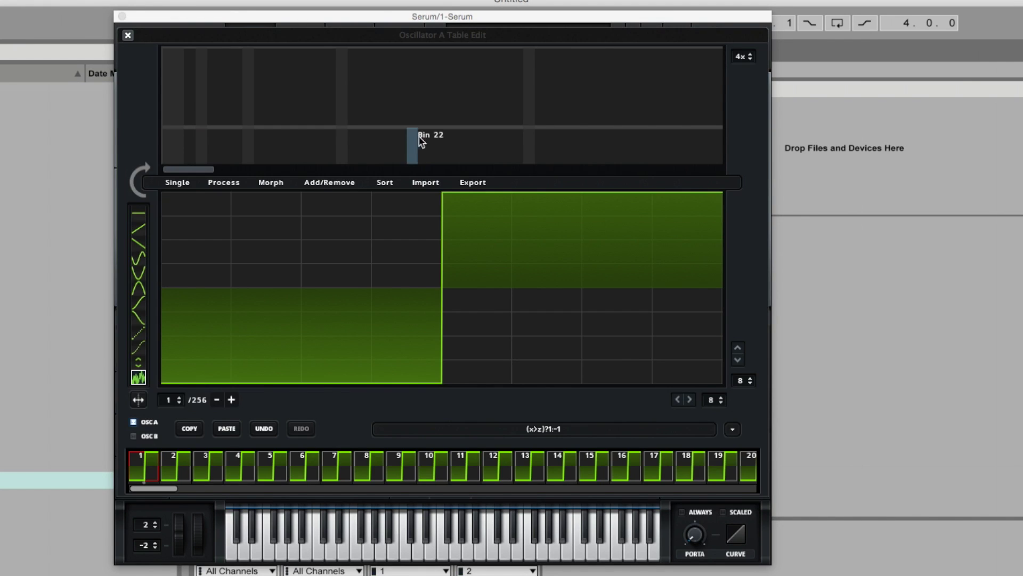
left_click(473, 182)
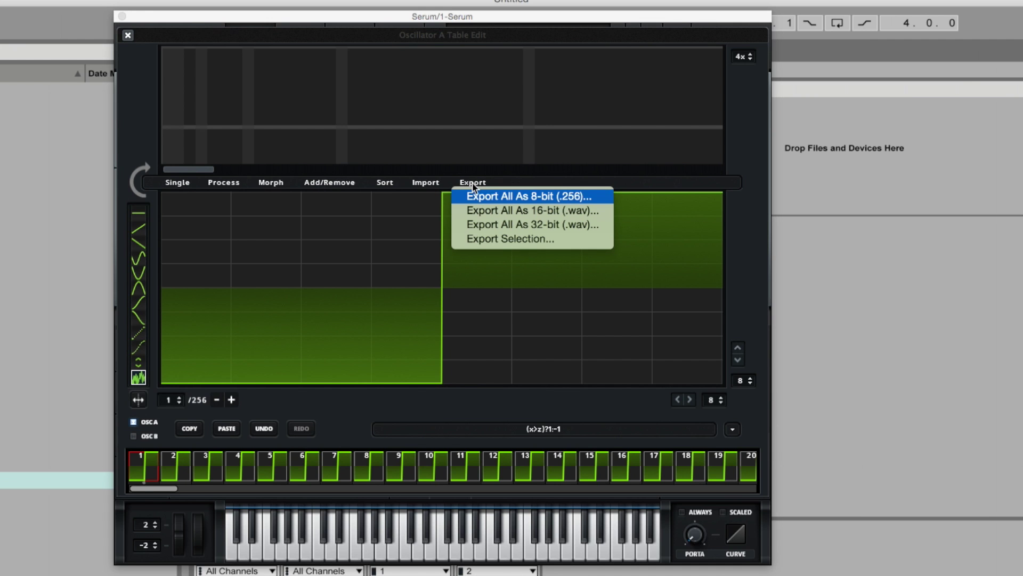
left_click(501, 224)
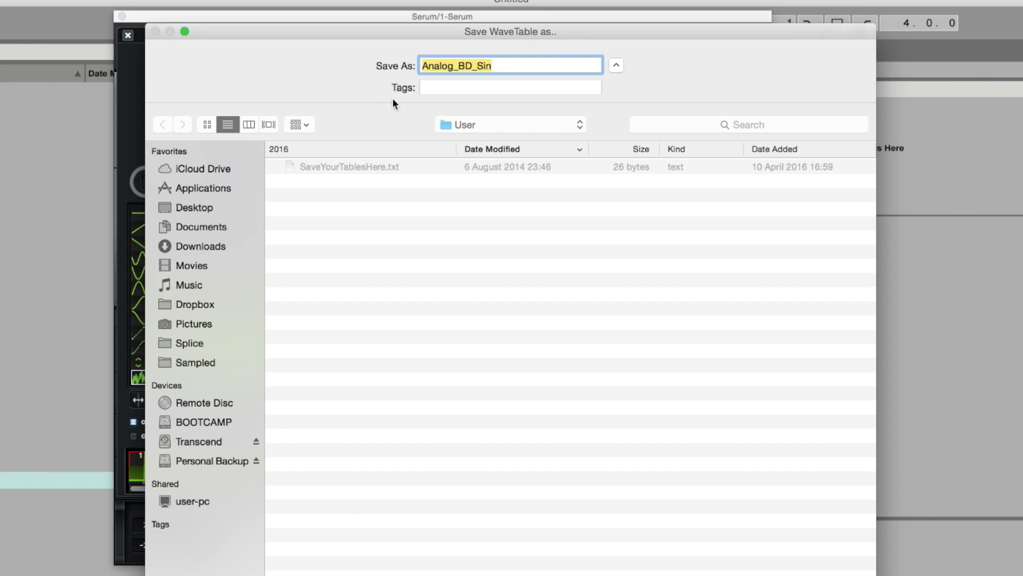
left_click(184, 207)
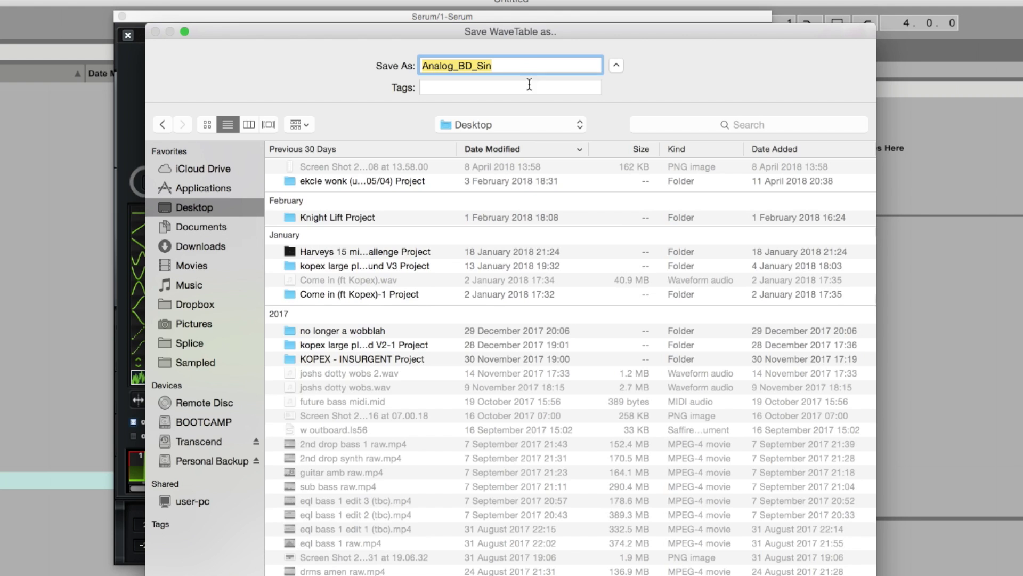
type("bassg")
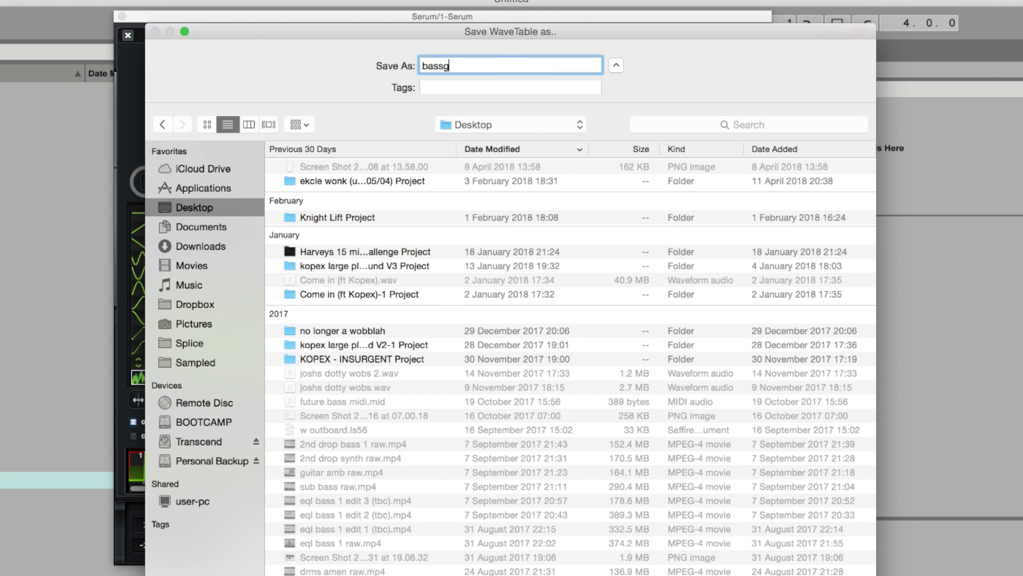
type("orilla something")
key("Return")
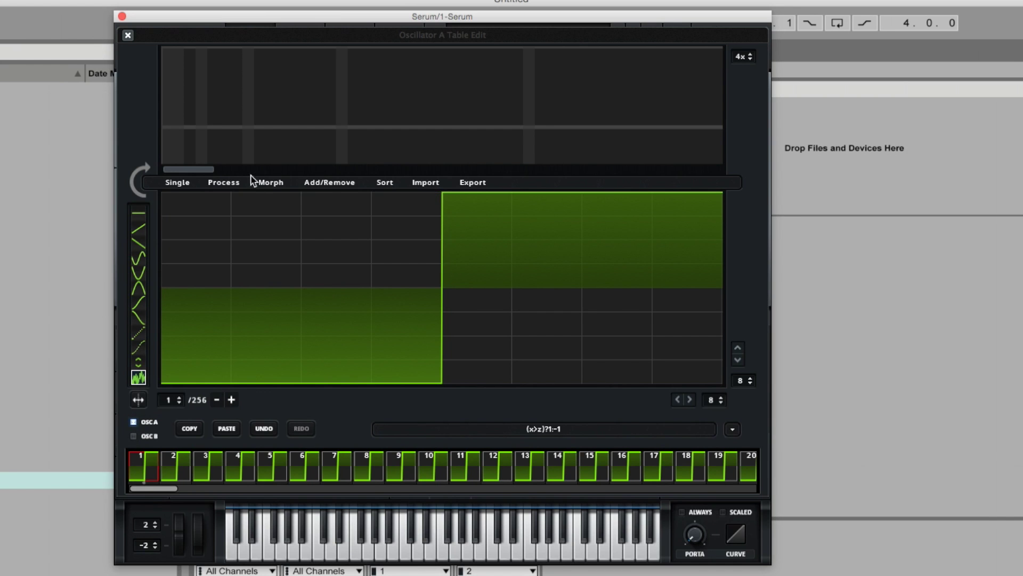
Leave the wavetable editor and advance oscillator A's wavetable to Acid.
left_click(127, 36)
left_click(411, 107)
left_click(410, 106)
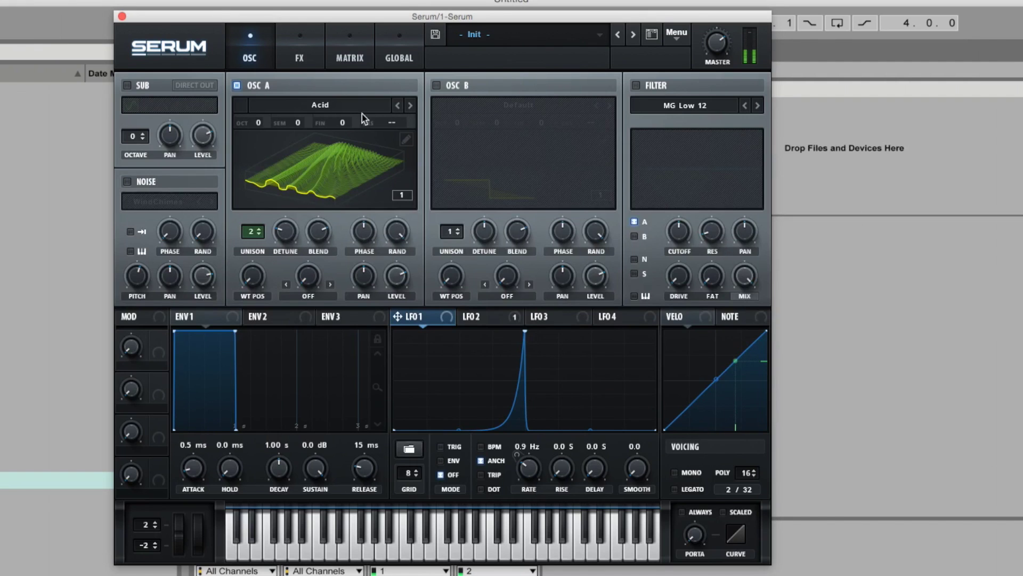
Open oscillator A's wavetable editor and import bassgorilla something.wav from the Desktop with the dynamic pitch zero-snap option.
left_click(406, 139)
left_click(422, 182)
left_click(433, 194)
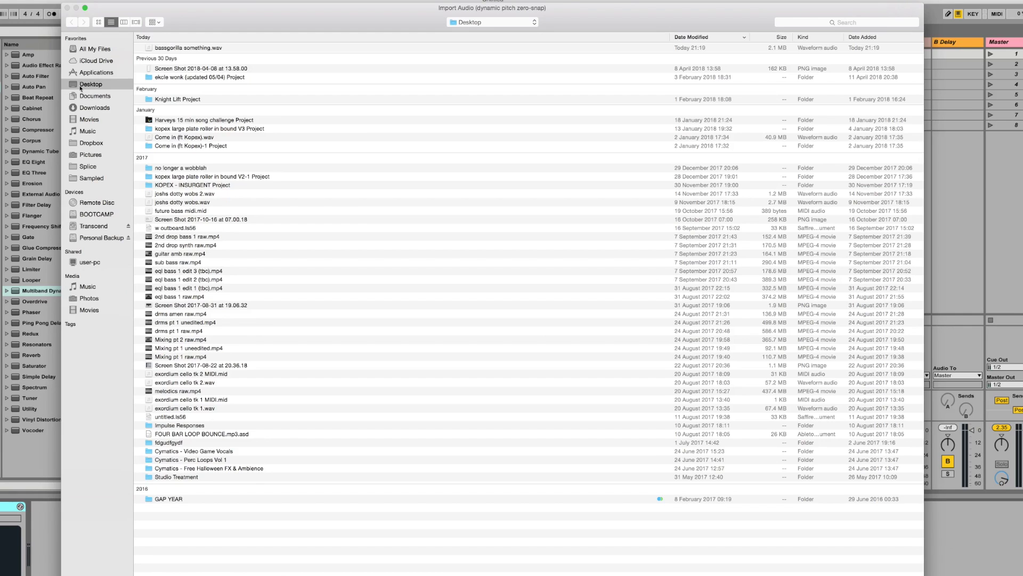
double_click(172, 48)
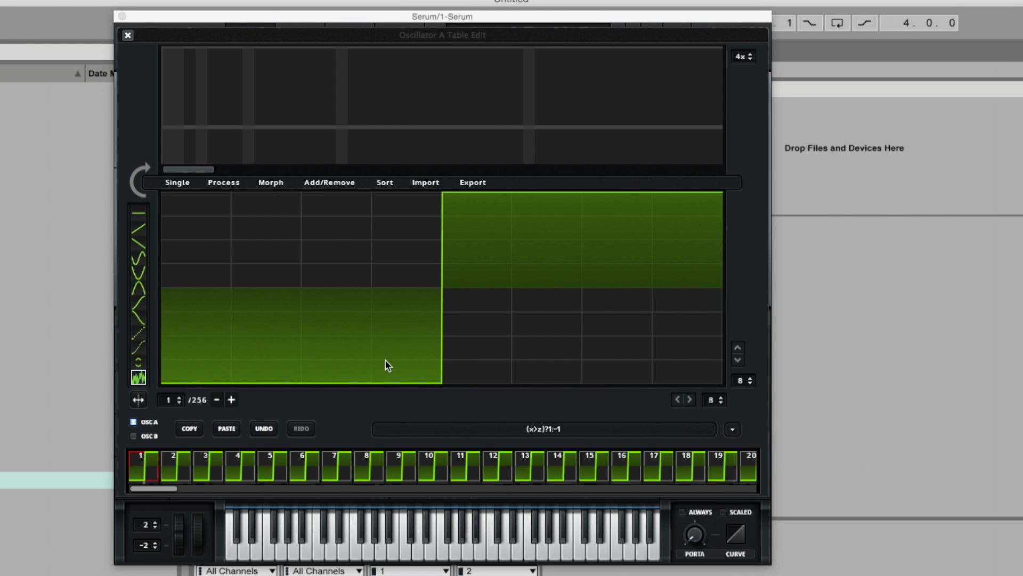
Redraw frame 1's square wave as a series of U-shaped curved segments at varying heights on the 8-column grid.
left_click(155, 467)
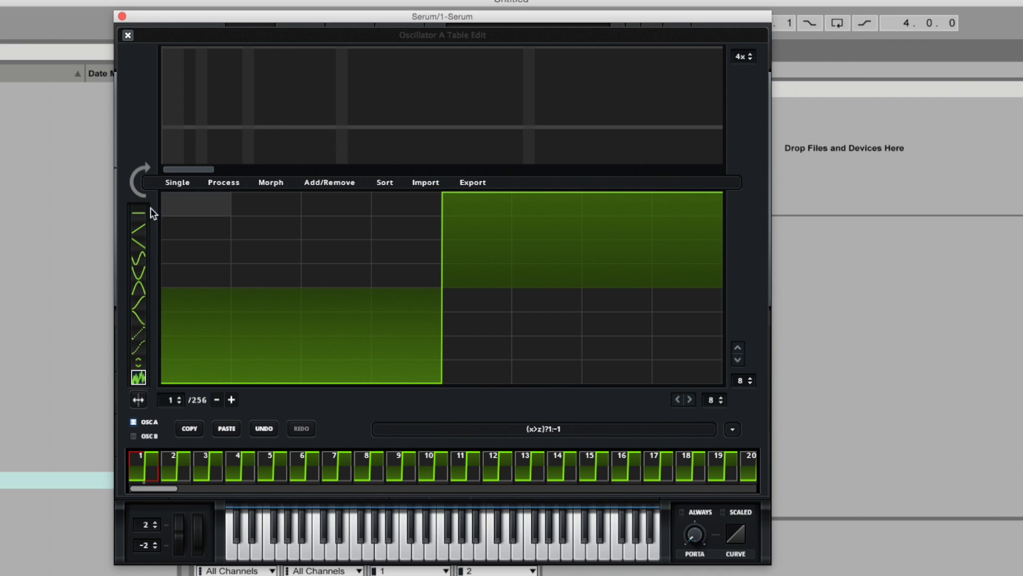
left_click(139, 271)
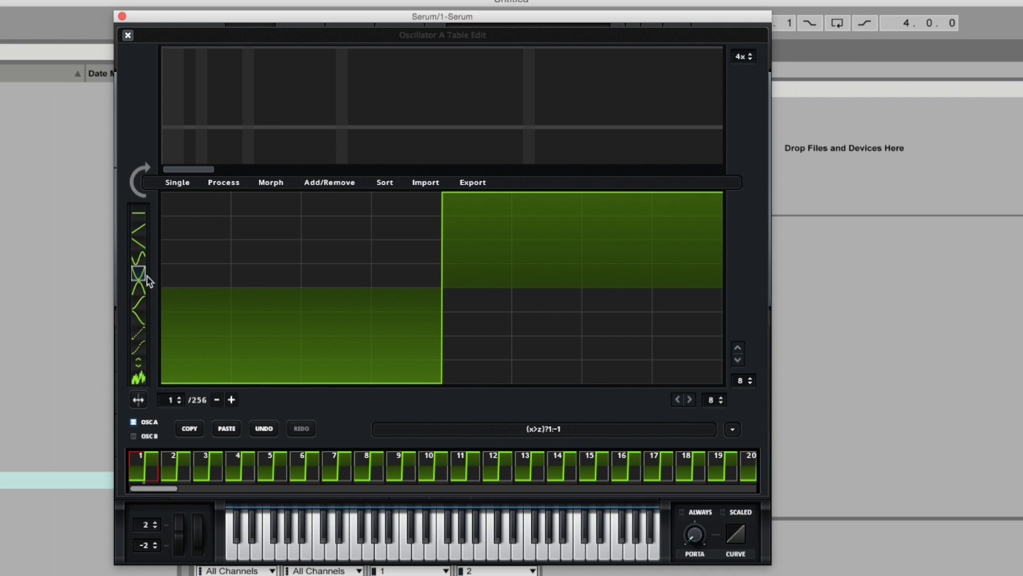
left_click_drag(262, 376, 280, 230)
left_click_drag(387, 380, 452, 446)
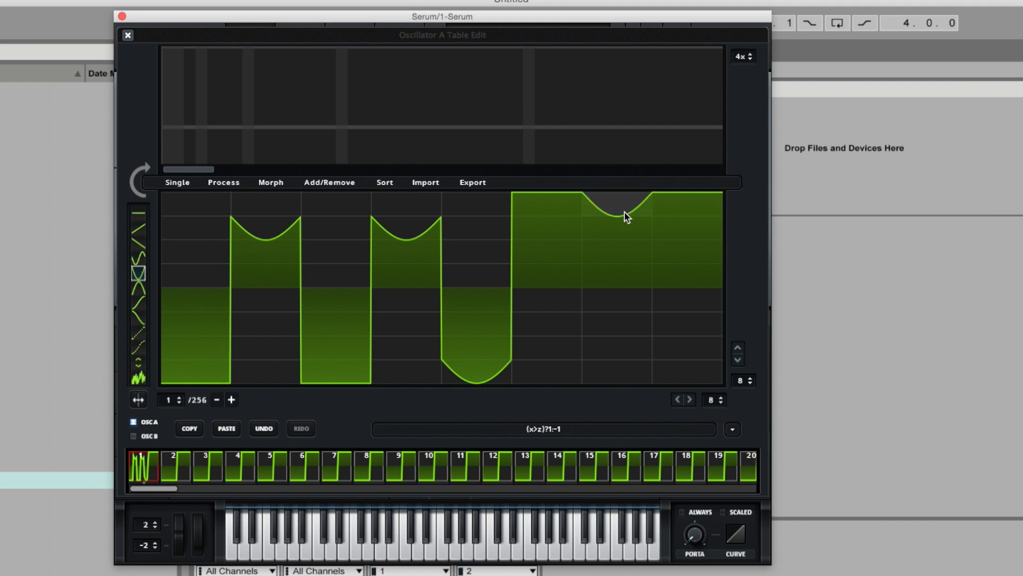
left_click_drag(625, 210, 593, 542)
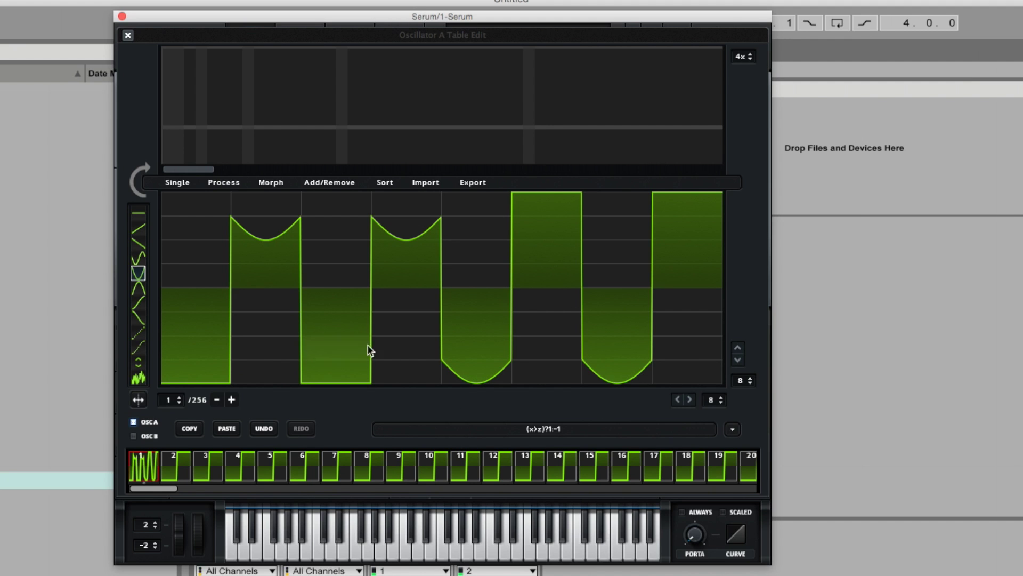
left_click_drag(229, 276, 267, 373)
Copy frame 1's waveform and paste it into the following frames up to frame 12.
left_click(192, 429)
left_click(175, 463)
left_click(217, 431)
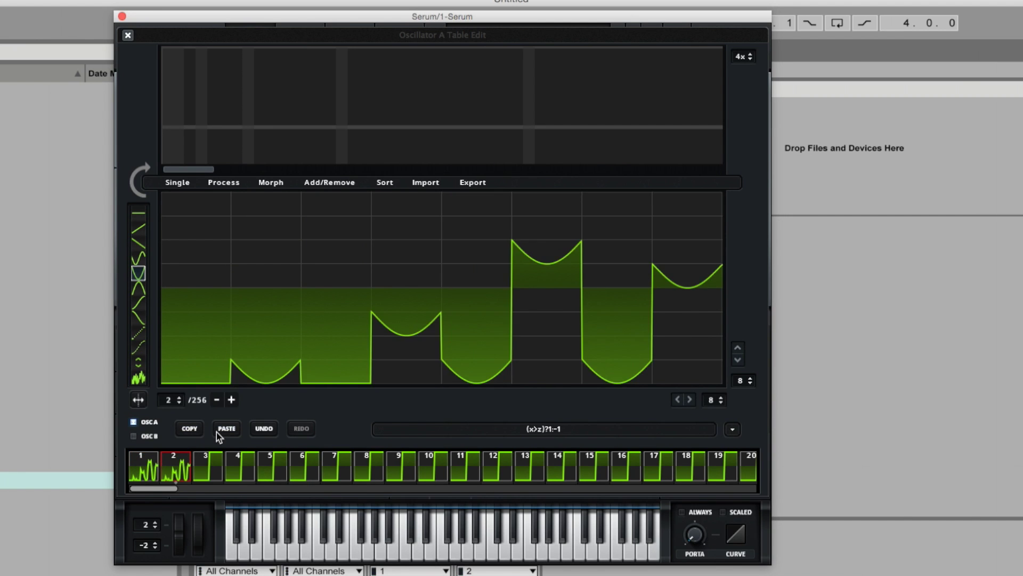
left_click(209, 467)
left_click(224, 429)
left_click(239, 464)
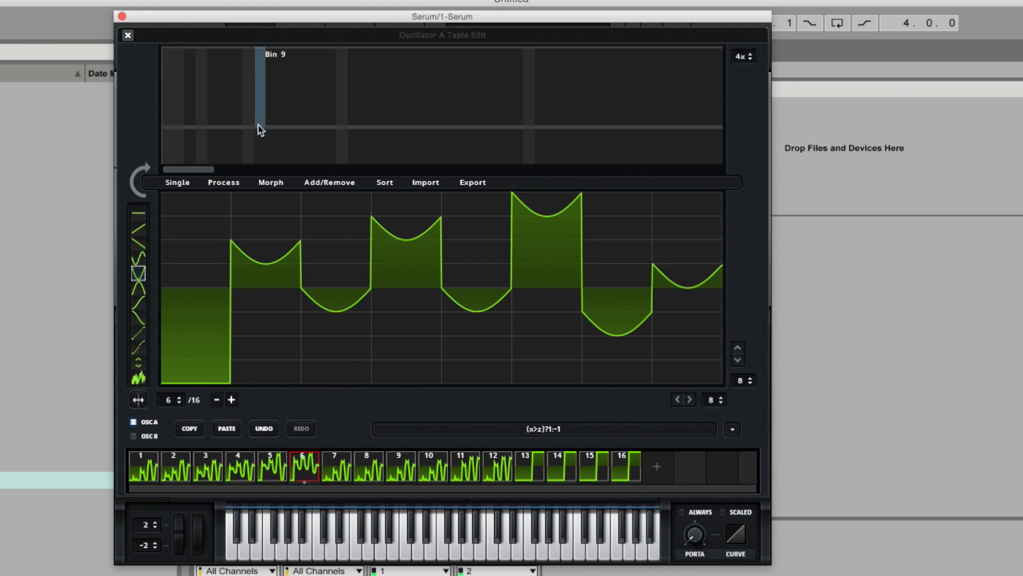
Raise several curved segments in frames 8 and 9 to new heights, and trim the wavetable to 14 frames.
left_click(281, 269)
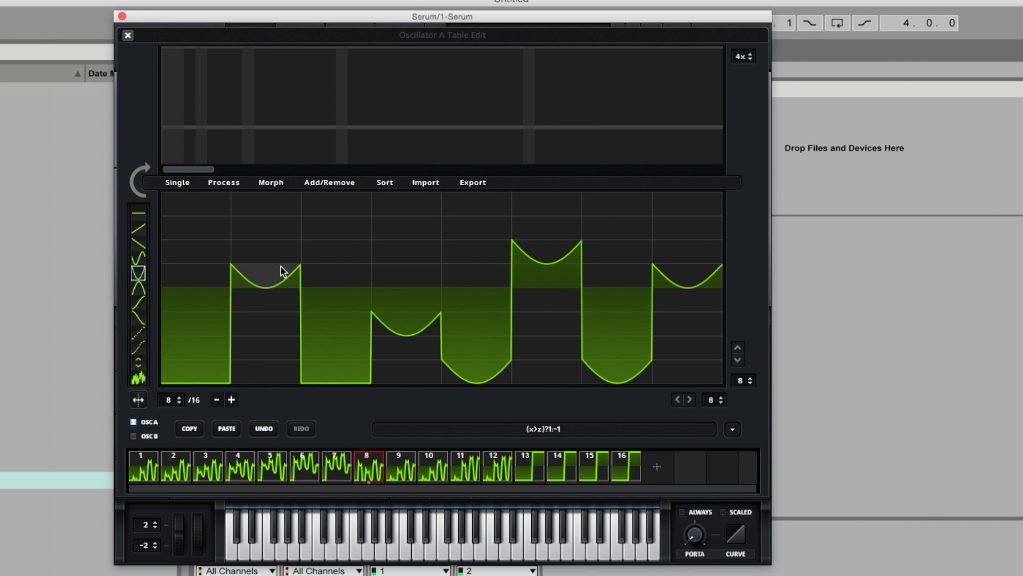
left_click(411, 338)
left_click_drag(411, 335, 324, 212)
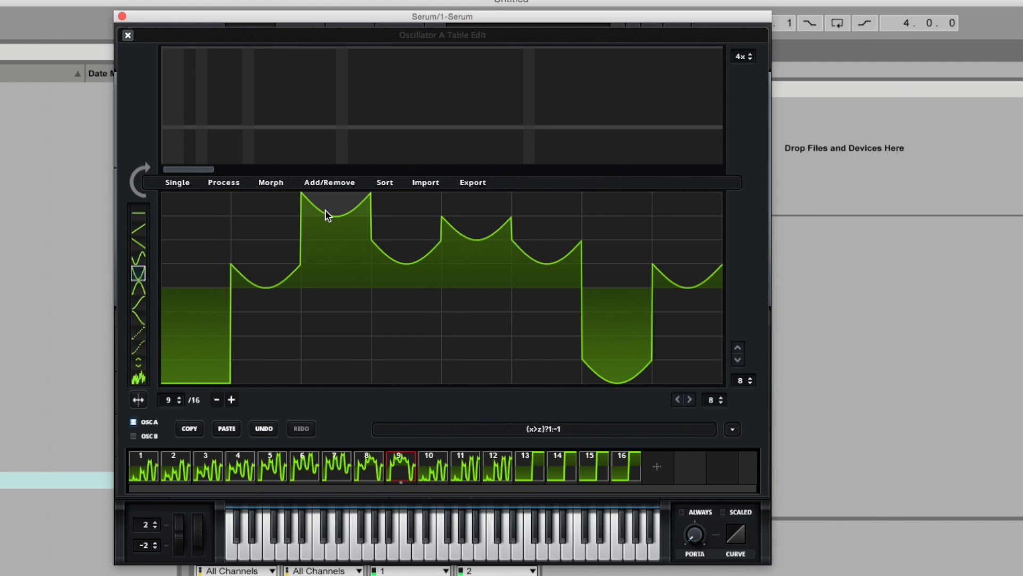
left_click(216, 399)
left_click(216, 399)
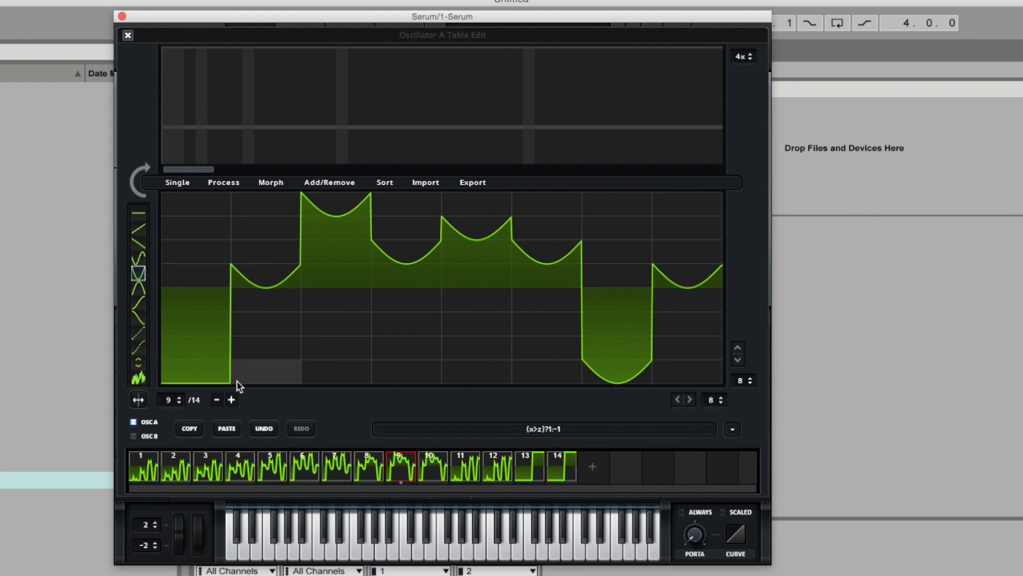
Examine the waveforms frame by frame from frame 1 to frame 13, and leave the wavetable editor.
left_click(154, 459)
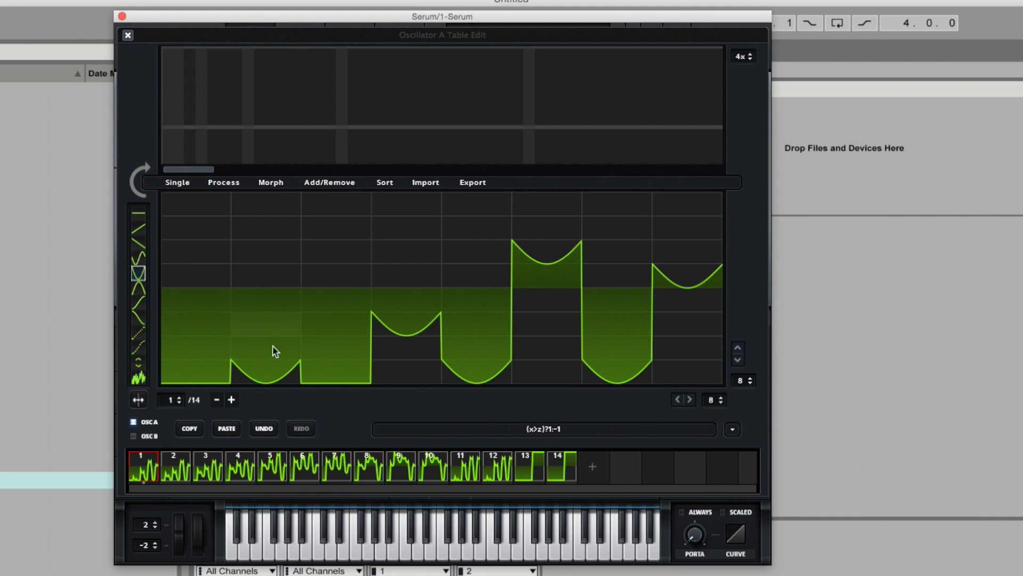
mouse_move(279, 367)
left_mouse_down()
mouse_move(289, 324)
mouse_move(282, 372)
left_mouse_up()
left_click(183, 465)
left_click(209, 469)
left_click(254, 472)
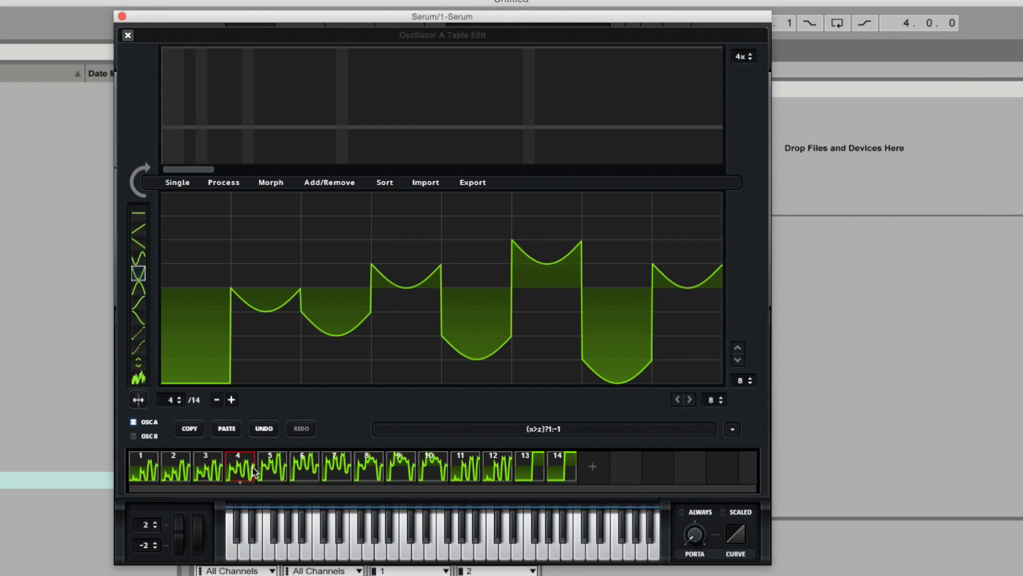
left_click(273, 470)
left_click(305, 472)
left_click(370, 469)
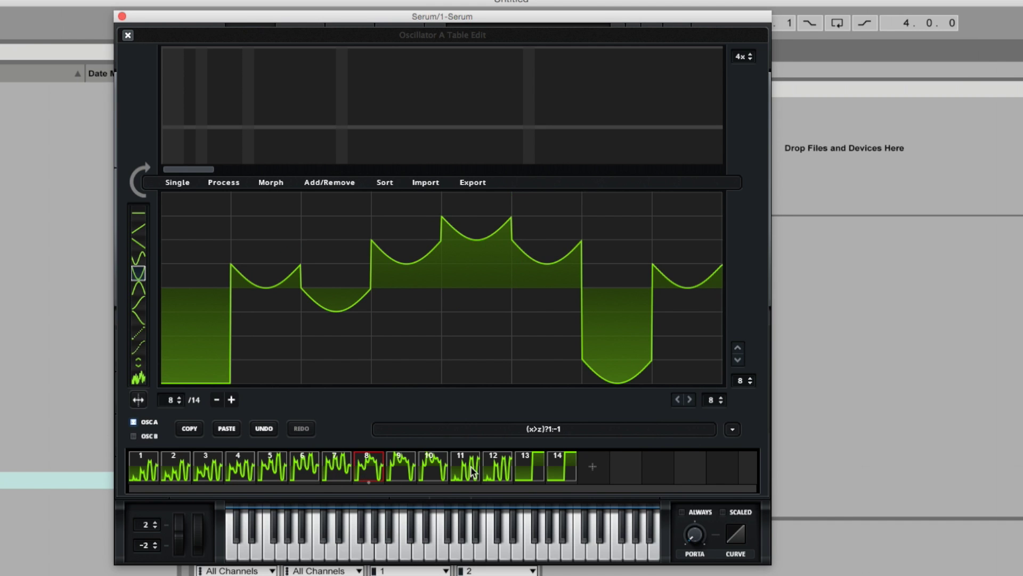
left_click(404, 469)
left_click(432, 470)
left_click(471, 469)
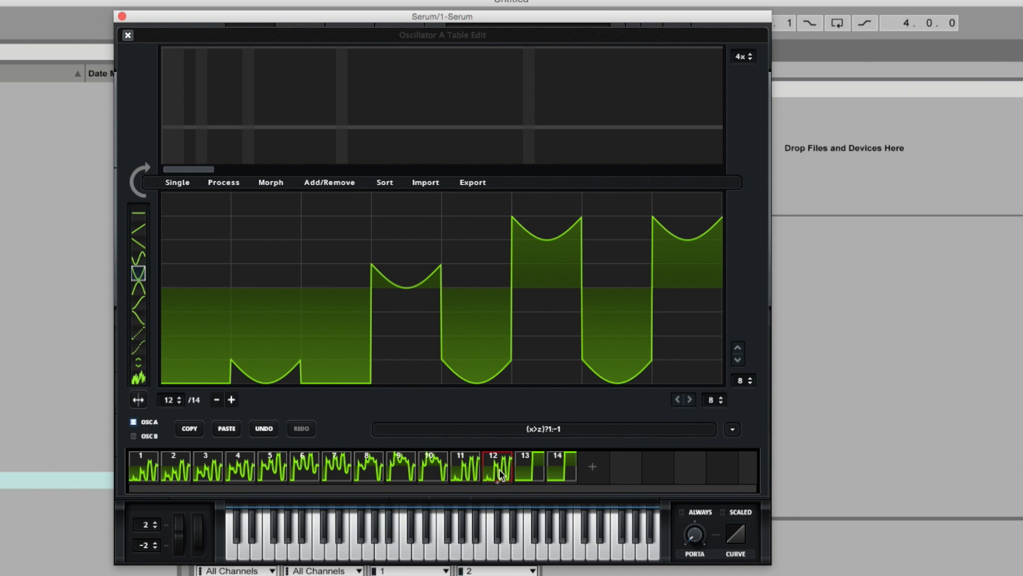
left_click(529, 467)
left_click(128, 35)
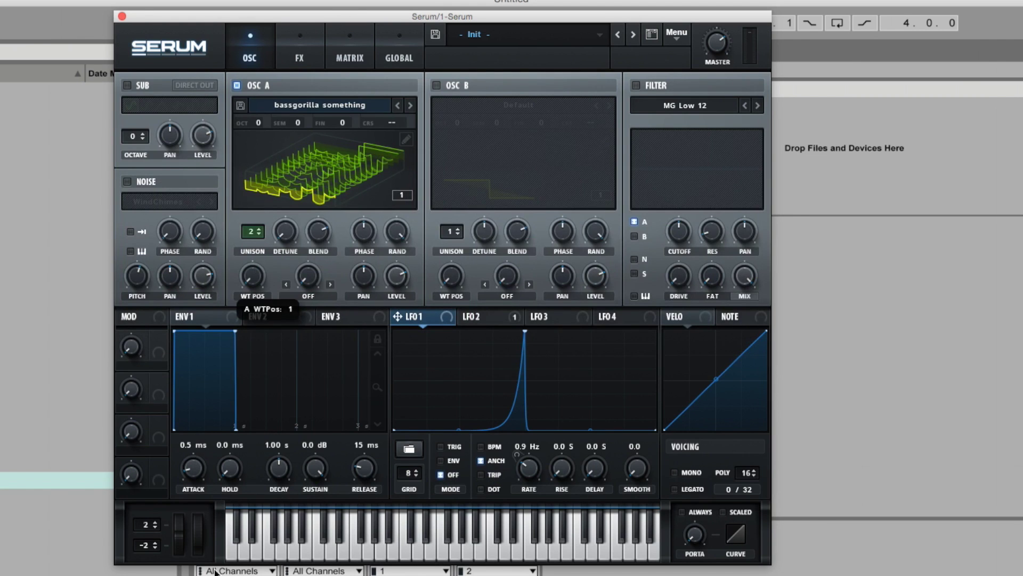
Switch oscillator A's display to the 2D waveform and raise its wavetable position to the frame 9 shape.
left_click(311, 179)
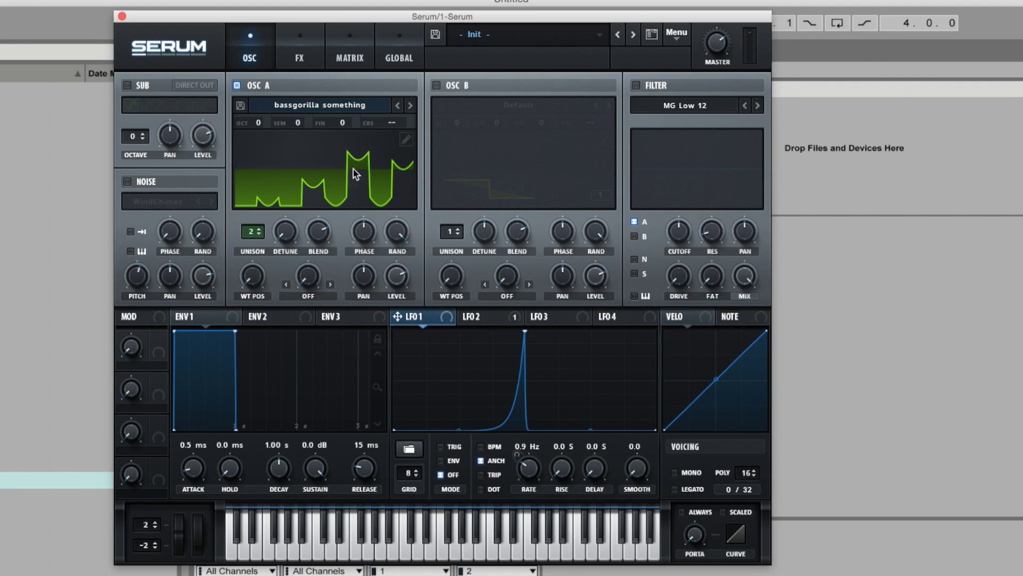
left_click_drag(250, 279, 216, 285)
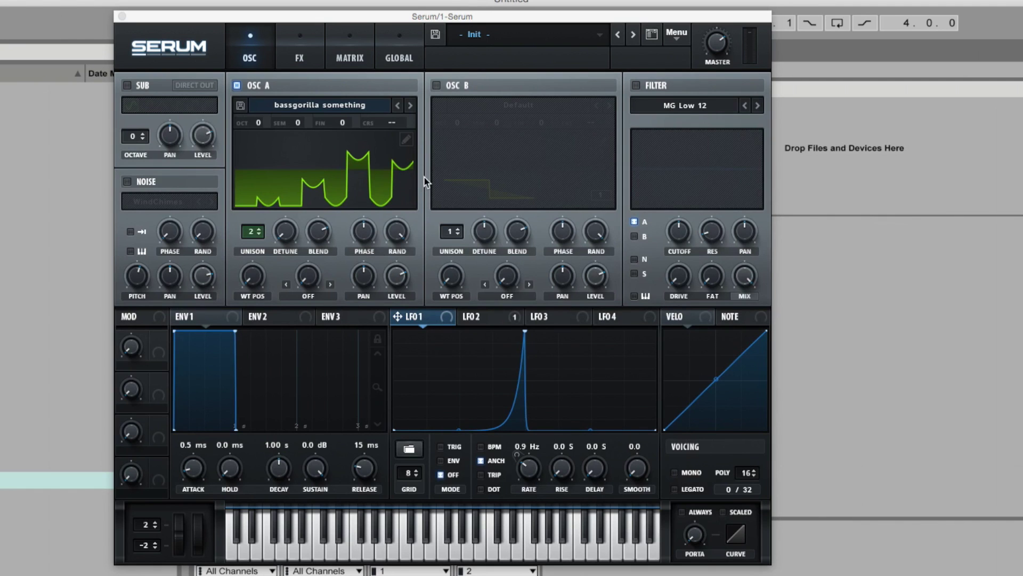
left_click_drag(252, 276, 255, 175)
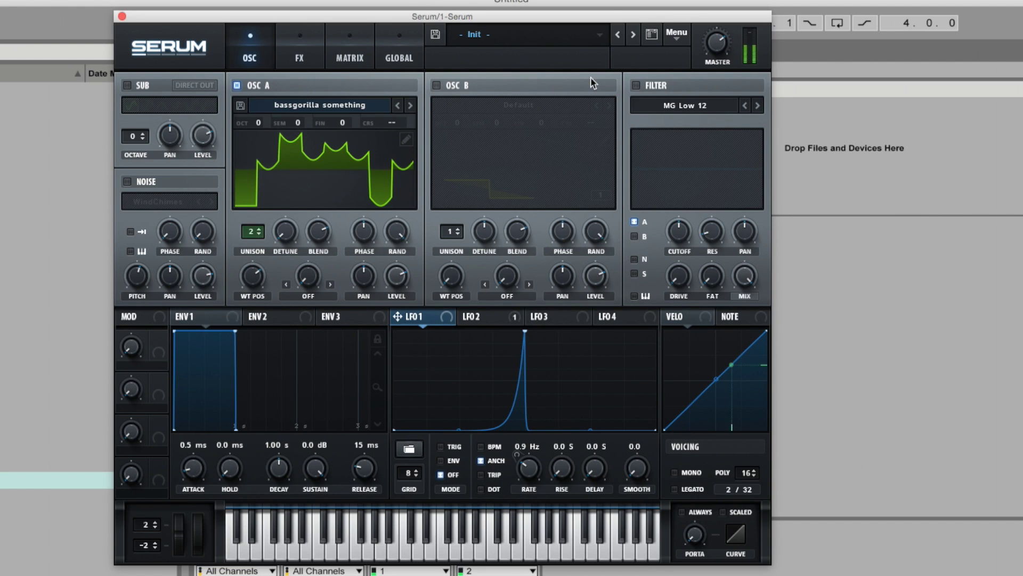
Enable the filter and load the basic "saw down curved" shape into LFO 1.
left_click(637, 84)
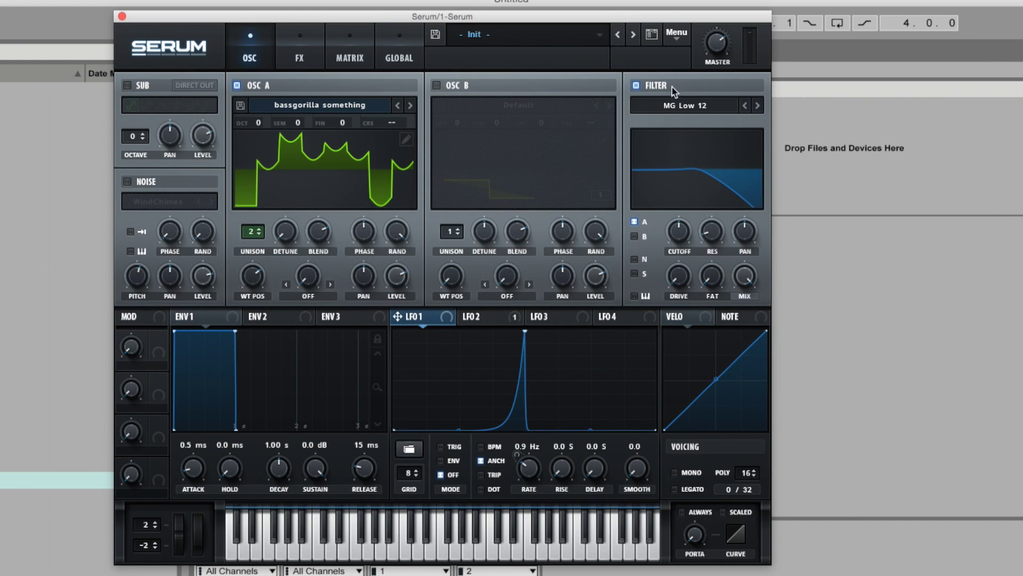
left_click(409, 449)
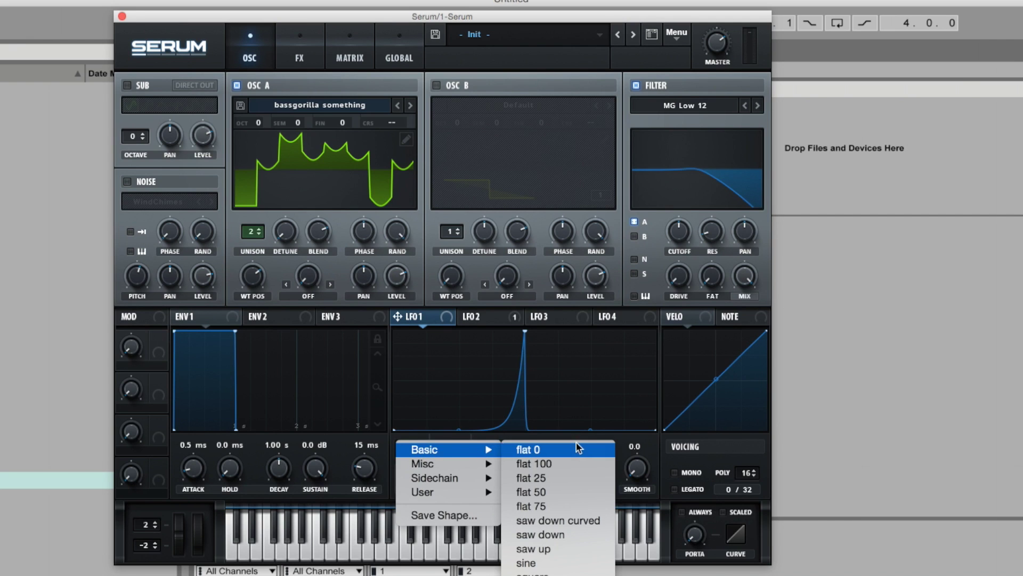
left_click(564, 518)
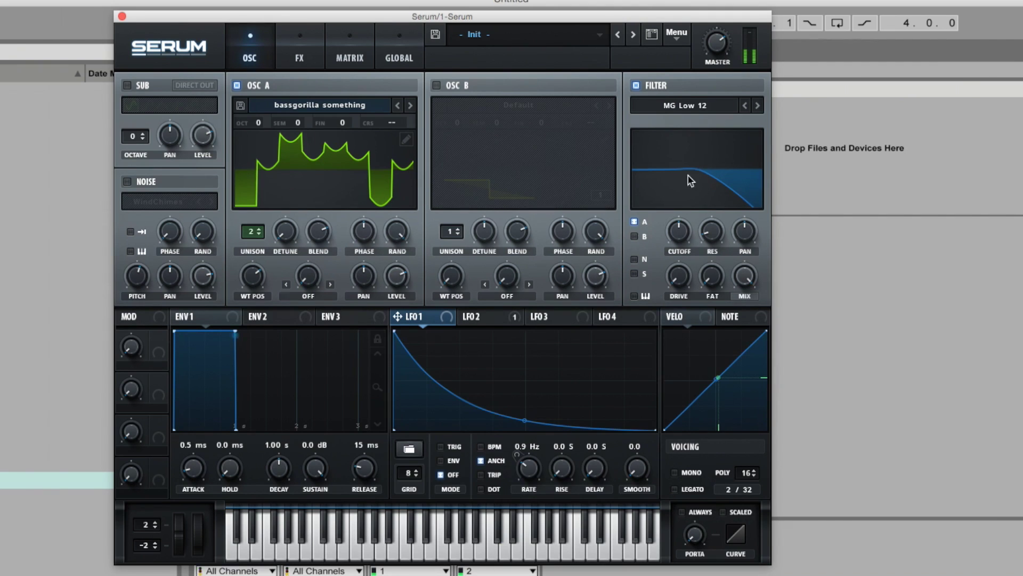
Change the filter type to Cmb + from the Flanges group.
left_click(706, 104)
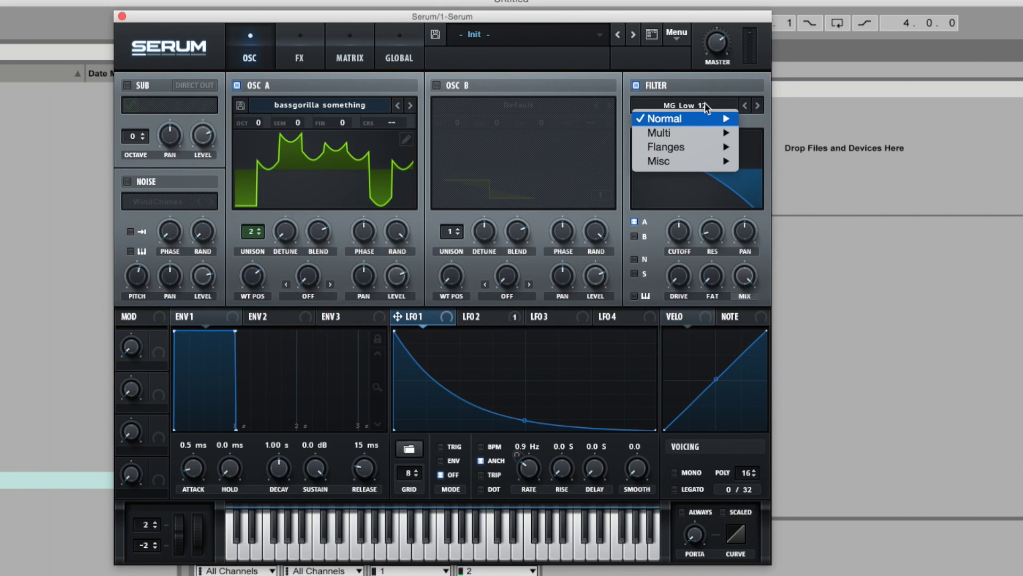
mouse_move(683, 148)
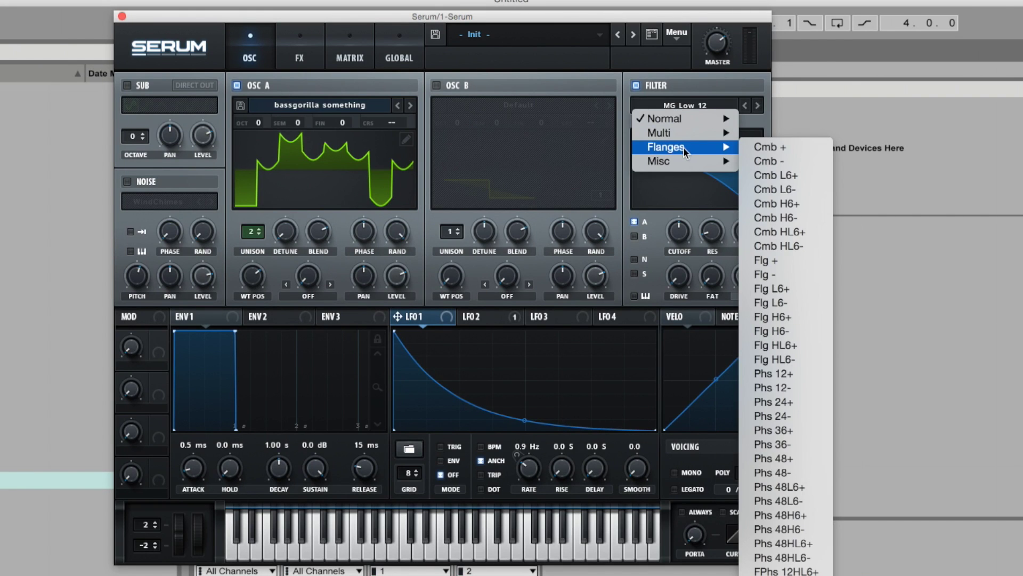
left_click(789, 151)
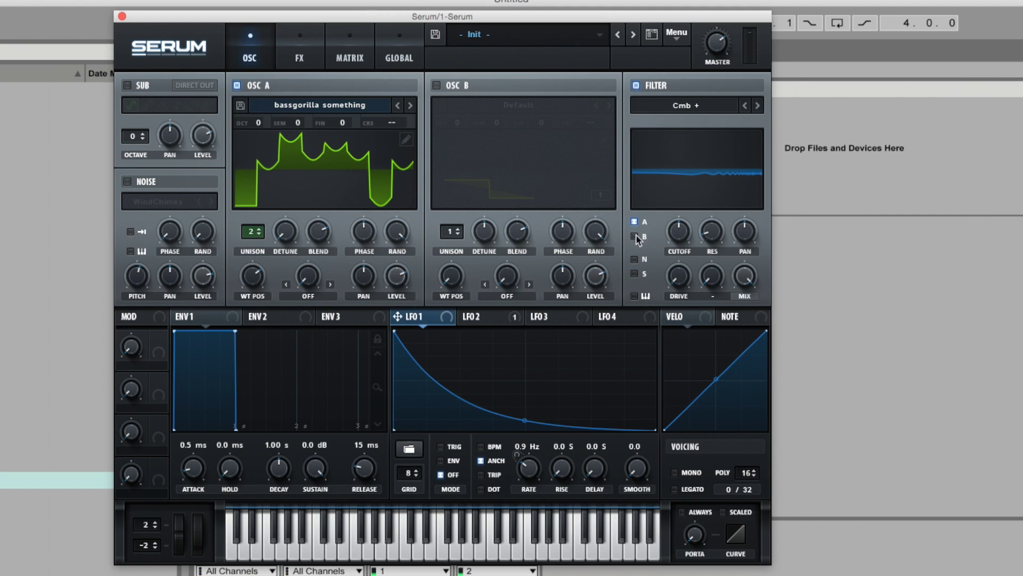
Raise the comb filter's drive and resonance, and lower its cutoff to about 300 Hz.
left_click_drag(679, 277, 684, 221)
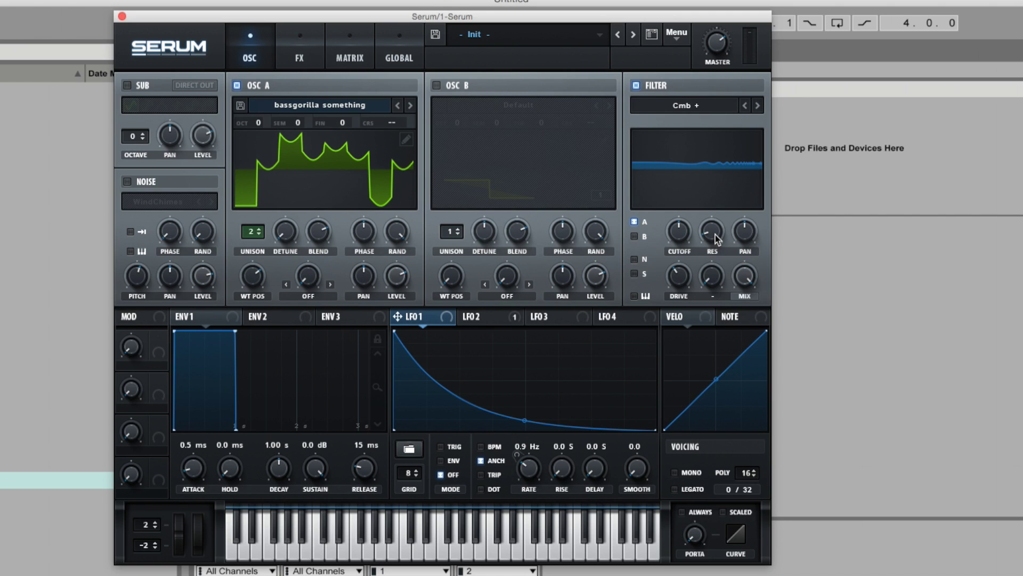
left_click_drag(718, 238, 721, 128)
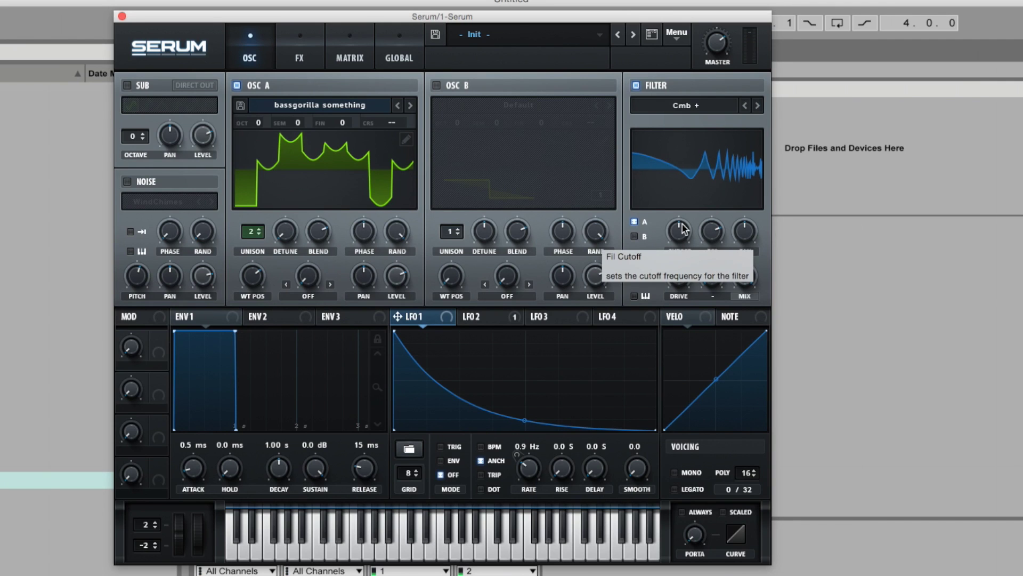
left_click_drag(683, 230, 681, 240)
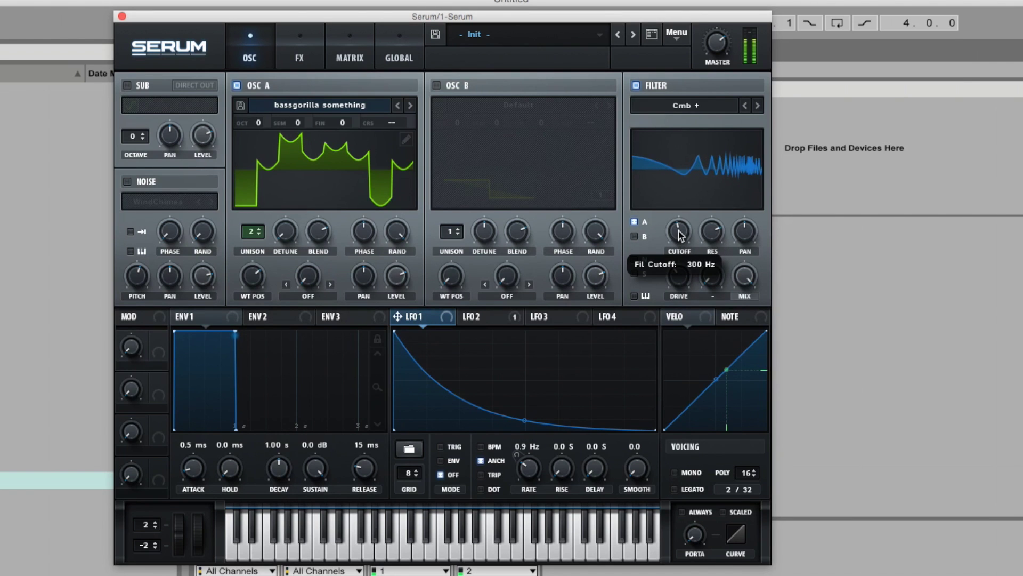
Assign LFO 1 to modulate the filter cutoff and set LFO 1's rate to 0.6 Hz.
left_click_drag(398, 316, 680, 288)
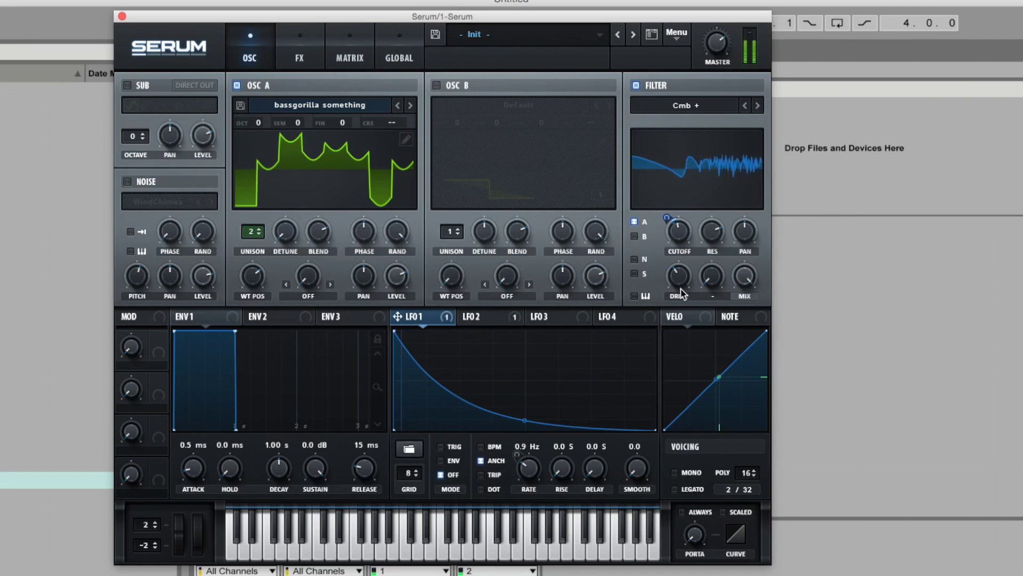
left_click_drag(533, 482, 533, 476)
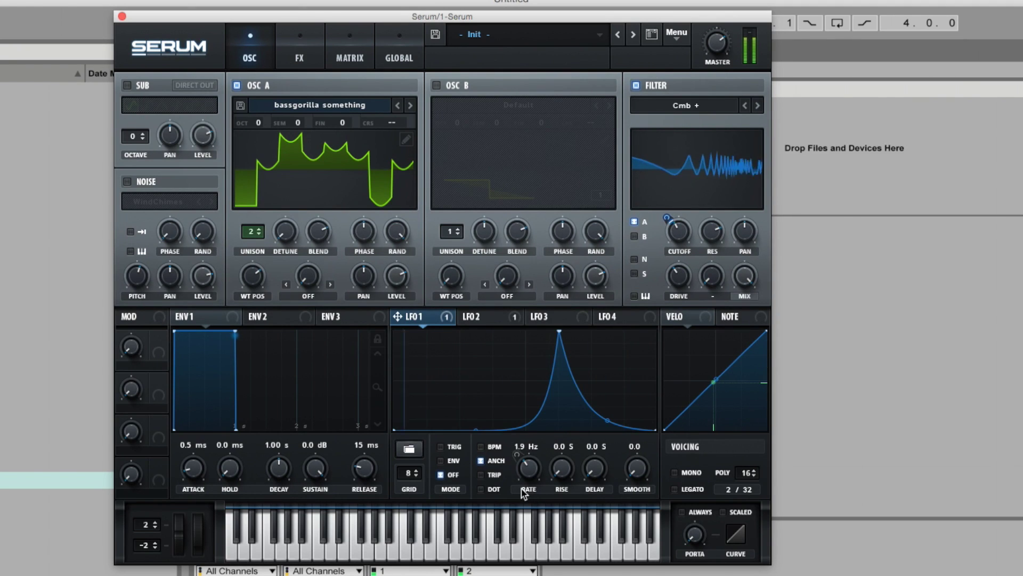
left_click_drag(533, 477, 533, 486)
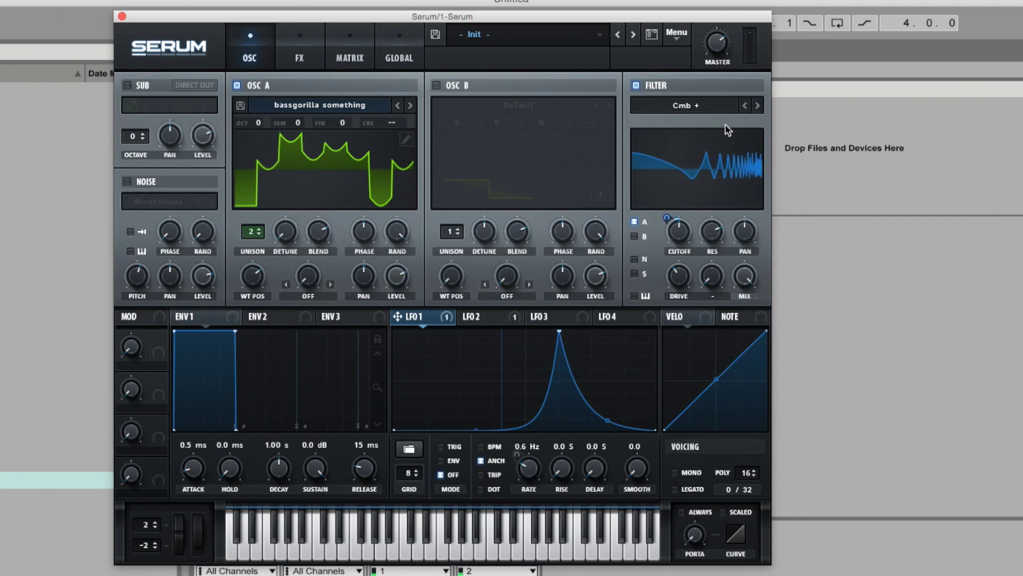
Audition the neighbouring comb filter types, including Cmb - and Cmb L6-, and return to Cmb +.
left_click(759, 106)
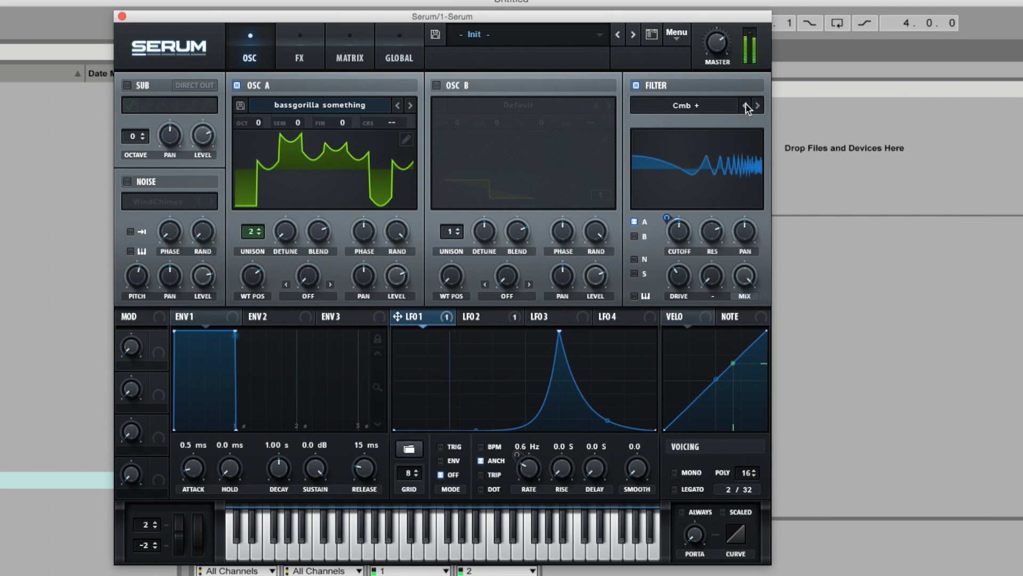
left_click(746, 104)
left_click(758, 105)
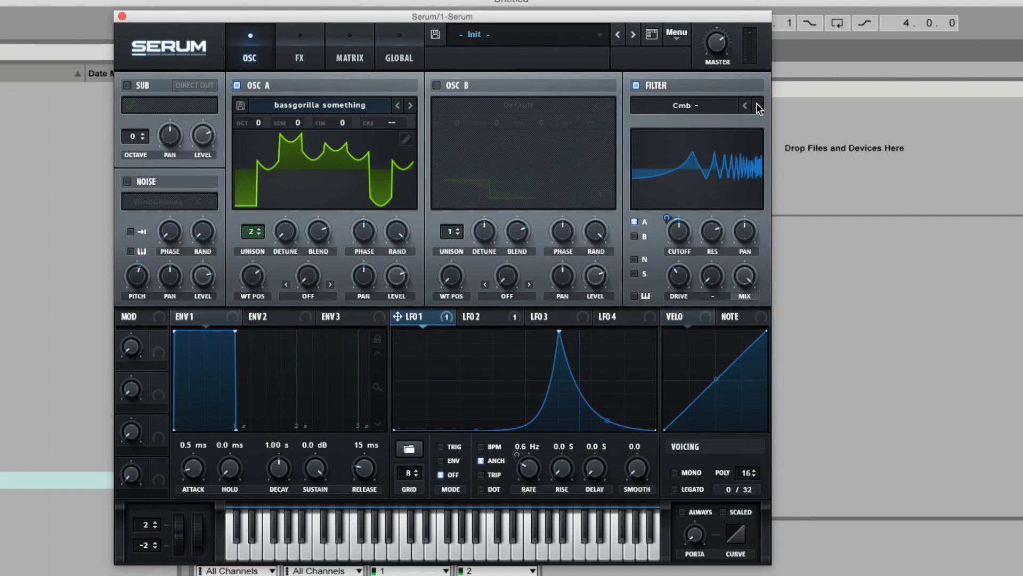
left_click(759, 105)
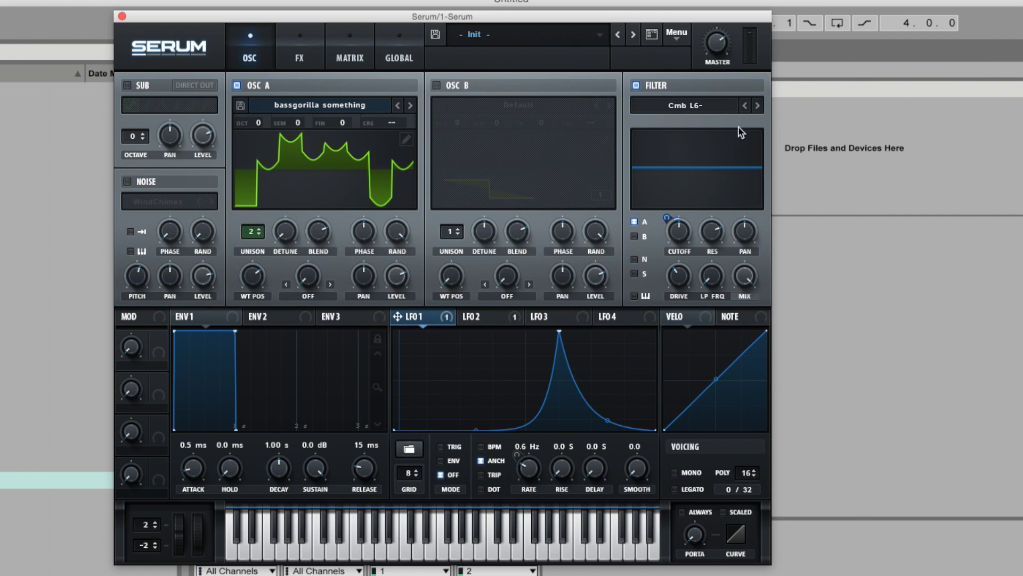
left_click(744, 104)
left_click(745, 106)
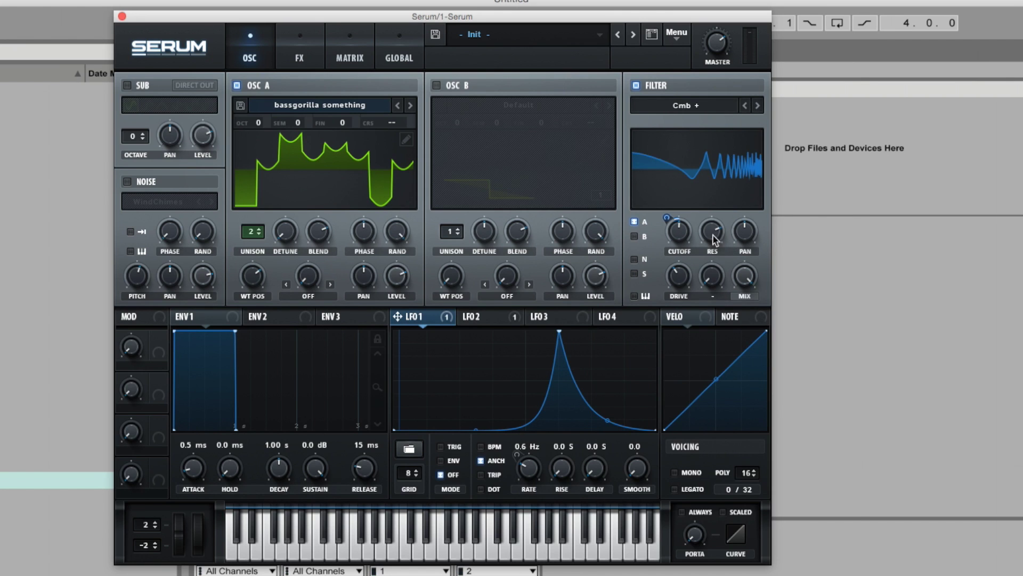
Readjust the Cmb + filter's resonance.
mouse_move(720, 233)
left_mouse_down()
mouse_move(712, 343)
mouse_move(712, 192)
mouse_move(705, 228)
left_mouse_up()
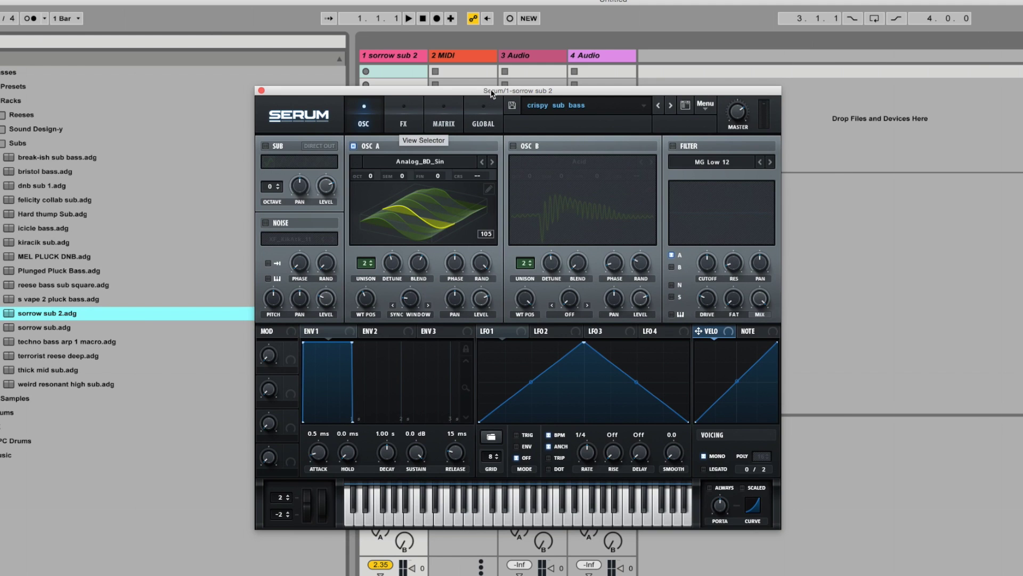
Reposition the synth window containing the crispy sub bass patch.
left_click_drag(492, 94, 549, 80)
left_click_drag(685, 76, 672, 36)
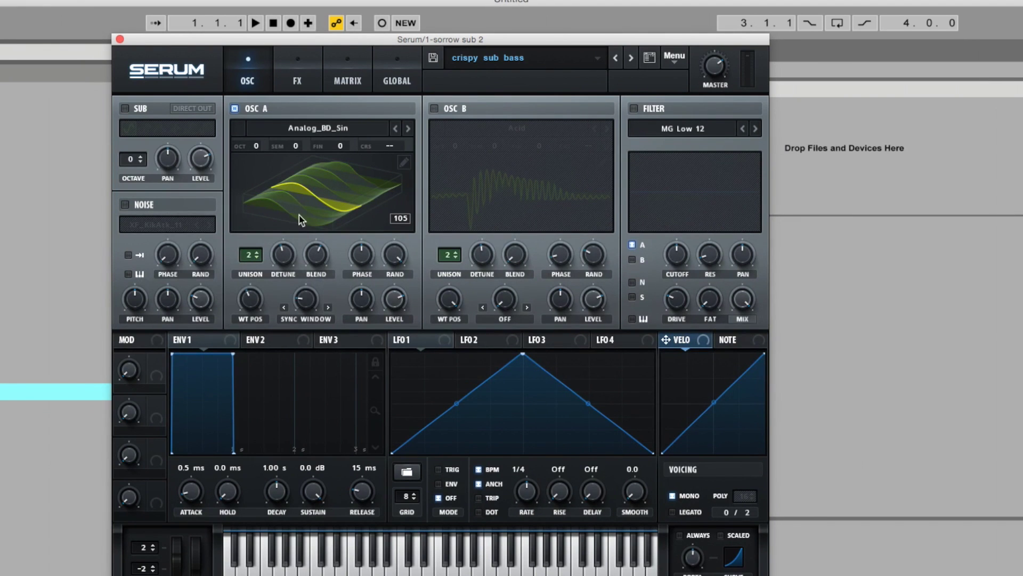
mouse_move(277, 259)
left_click(53, 480)
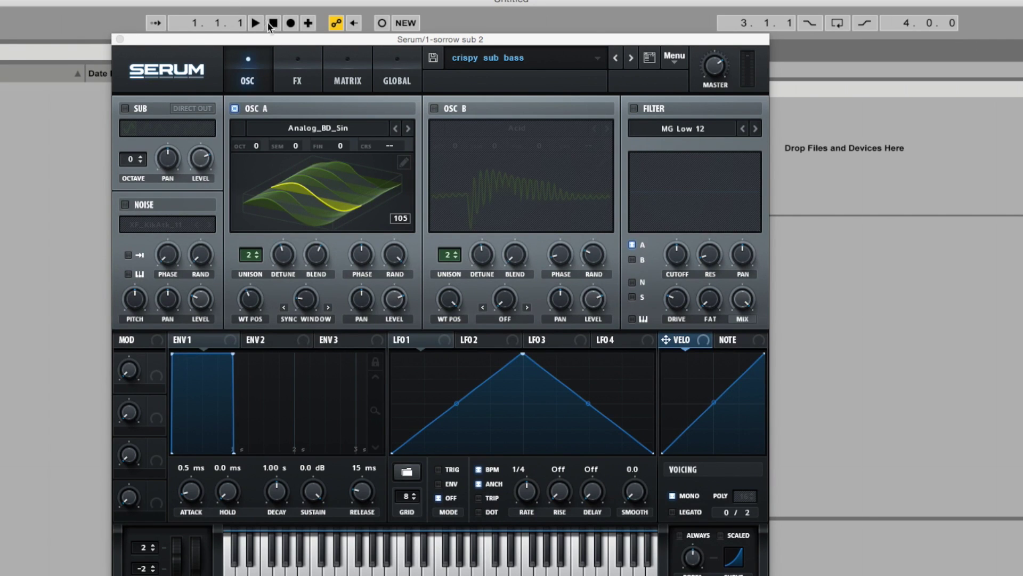
Set oscillator A's unison width to 0 in the global settings, checking the setting while a note plays.
left_click(309, 78)
left_click(346, 78)
left_click(390, 69)
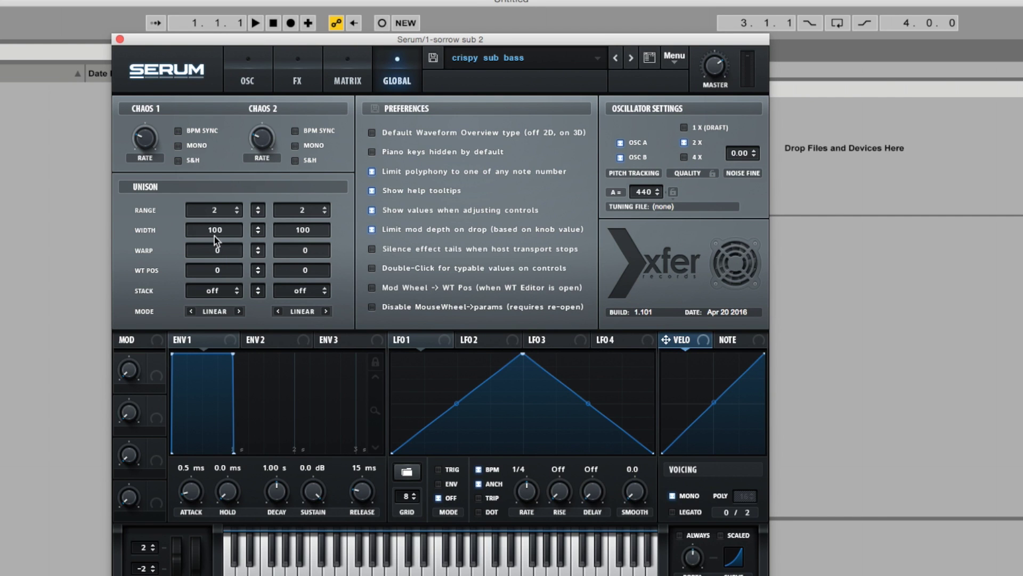
left_click_drag(220, 233, 215, 499)
left_click(243, 85)
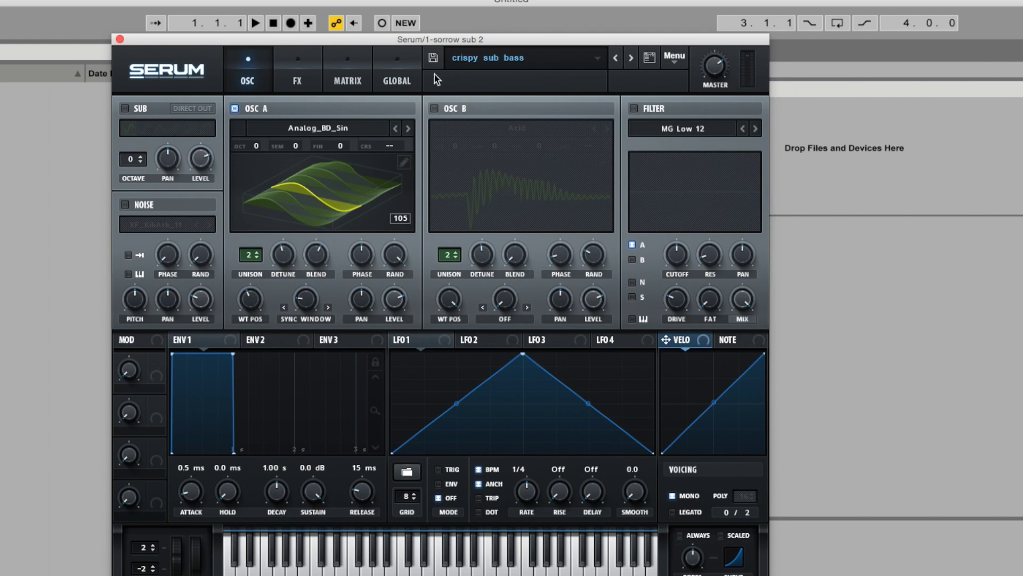
left_click(410, 75)
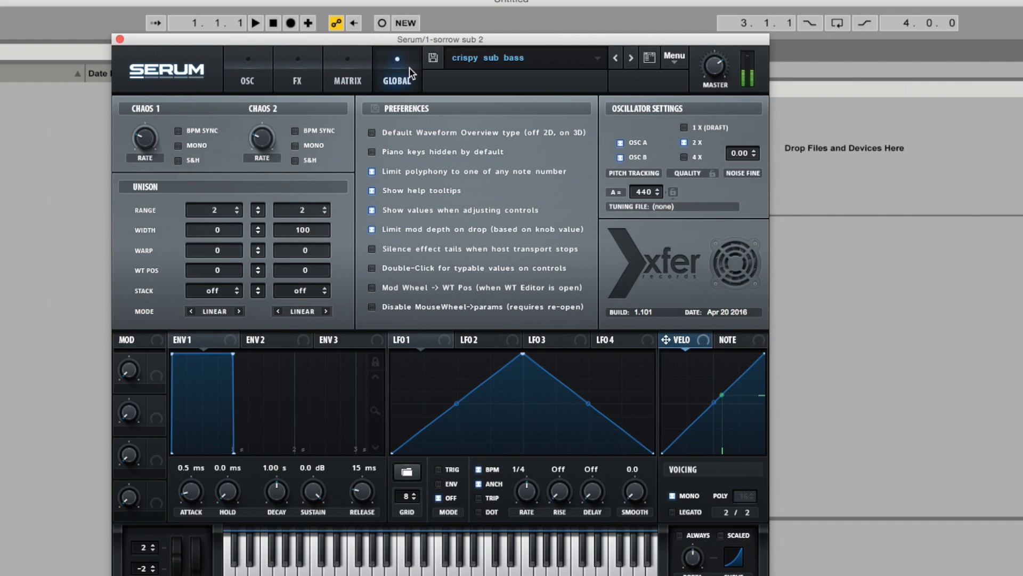
left_click_drag(234, 230, 205, 344)
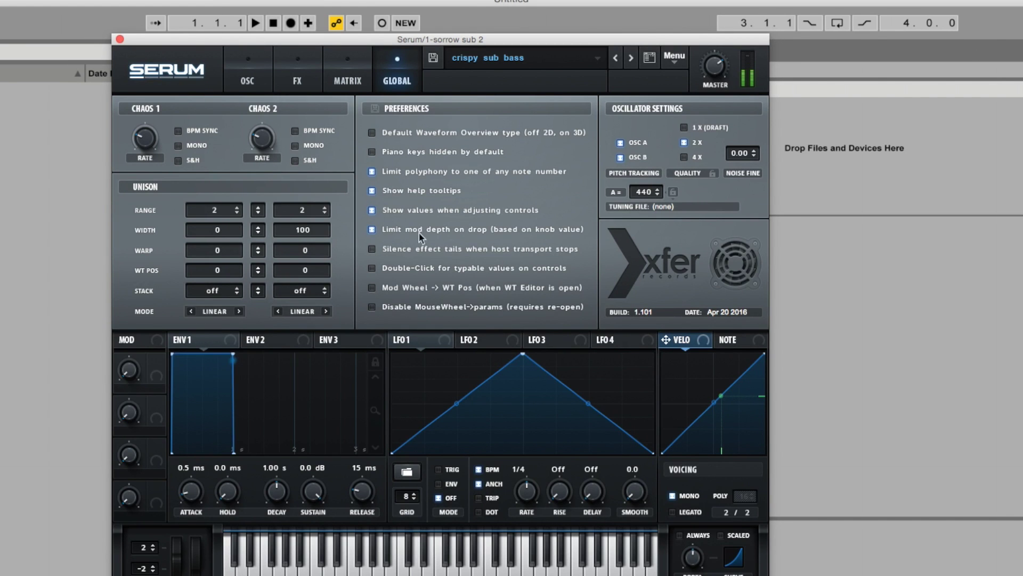